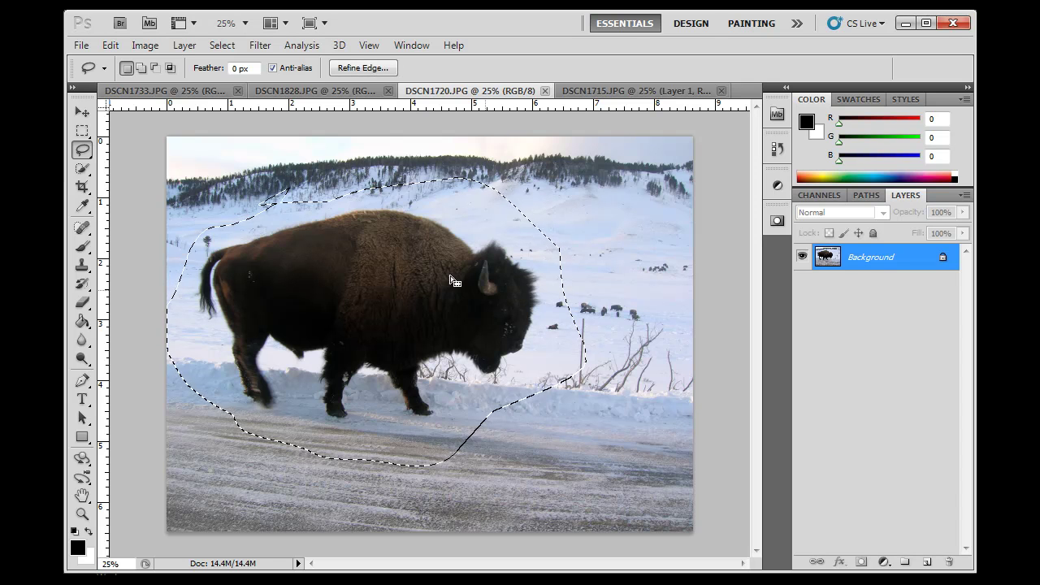
# Copy the lassoed bison from DSCN1720.JPG and paste it into the snowy landscape image DSCN1715.JPG
pyautogui.click(111, 45)
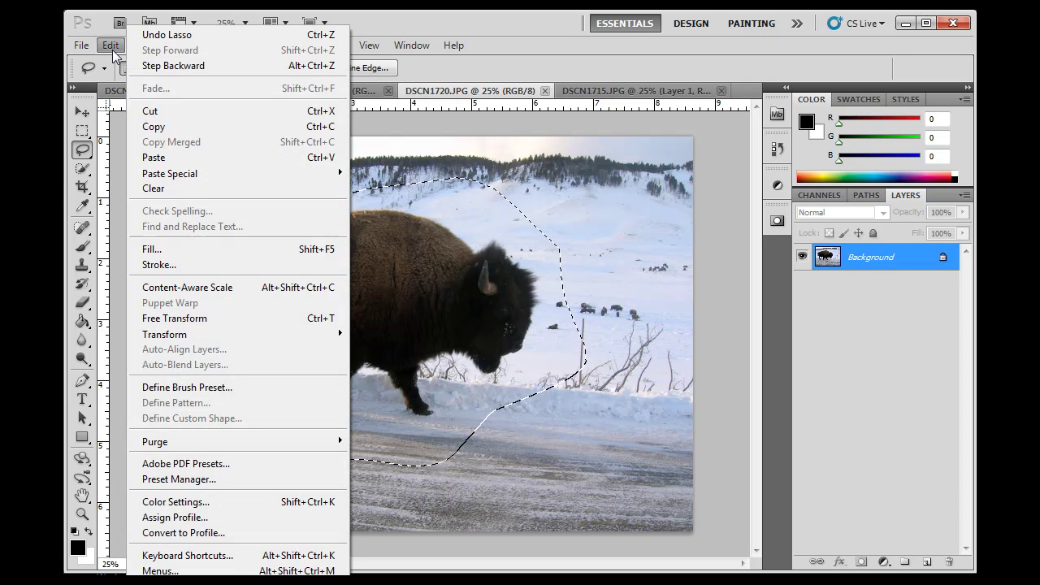
pyautogui.click(152, 127)
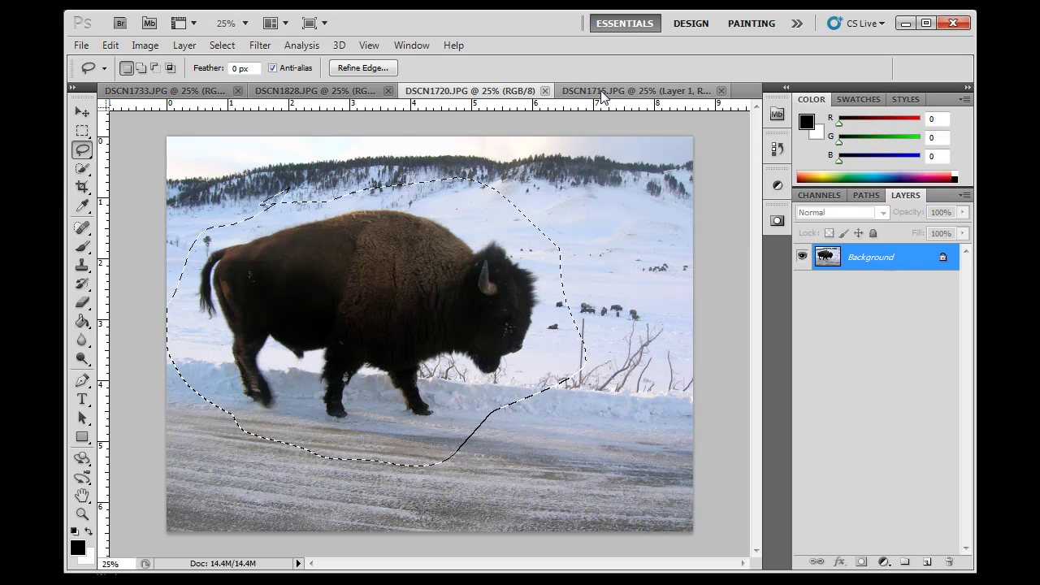
pyautogui.click(598, 90)
pyautogui.hotkey('ctrl', 'v')
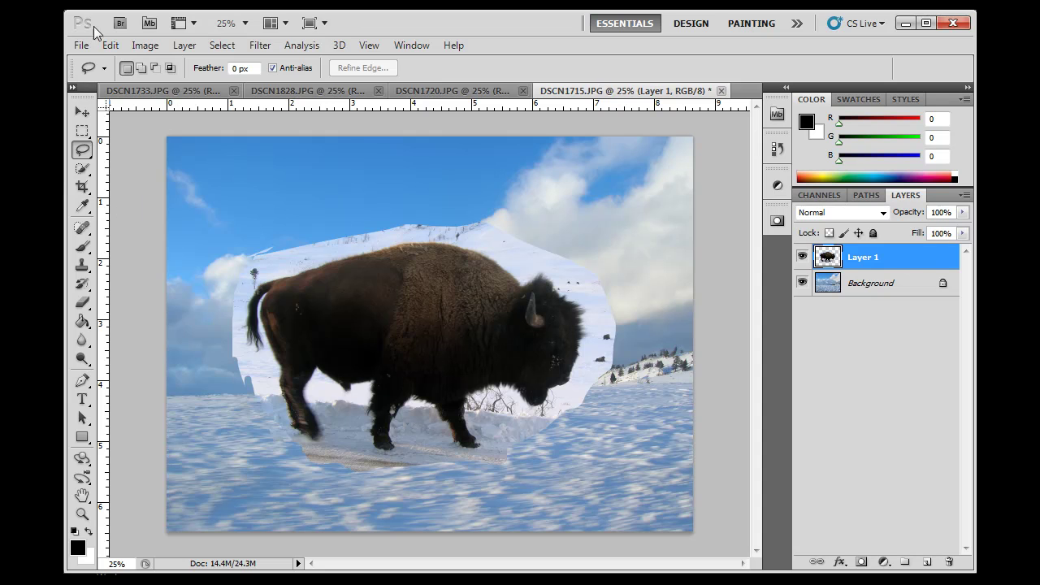
pyautogui.click(110, 44)
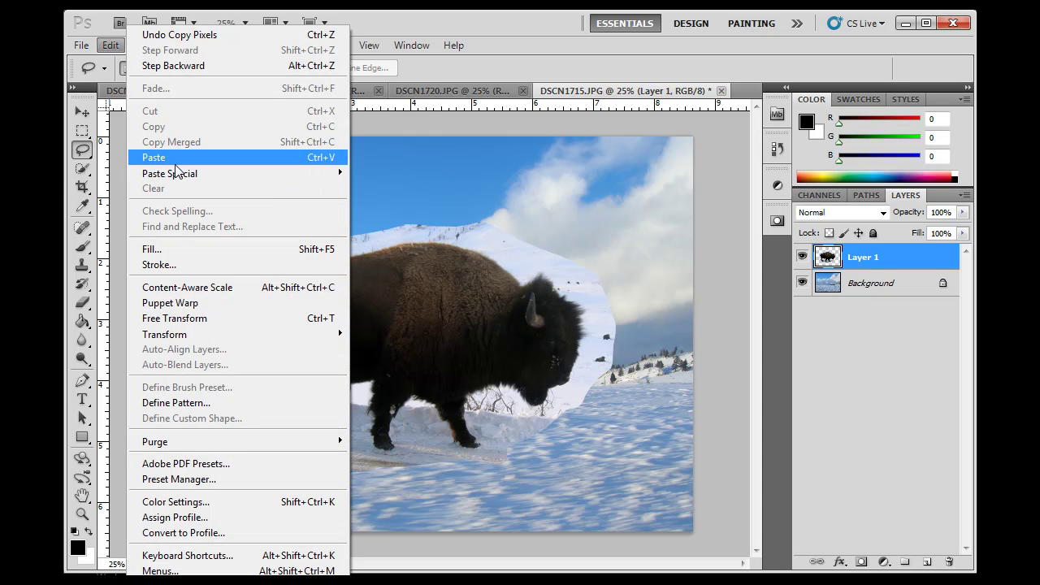
pyautogui.click(491, 24)
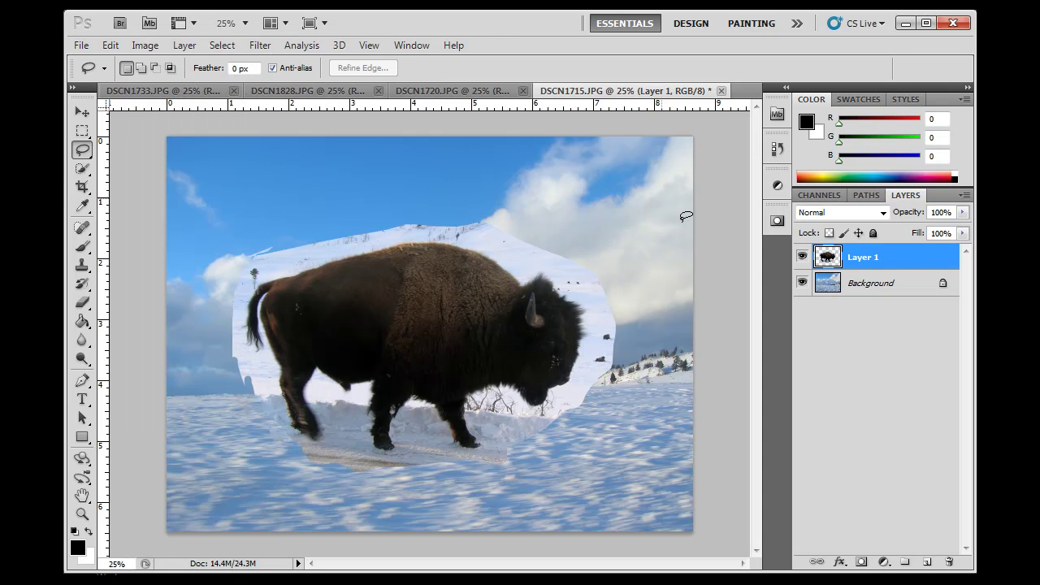
# Toggle Layer 1's visibility off and on to compare the bison cutout with the Background, leaving Layer 1 active and visible
pyautogui.click(800, 258)
pyautogui.click(800, 259)
pyautogui.click(903, 288)
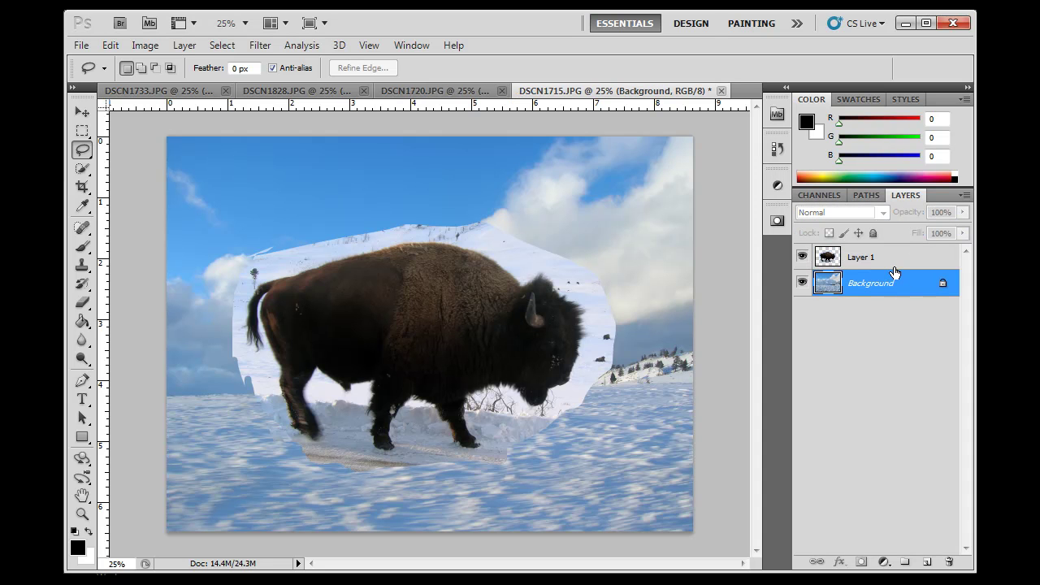
pyautogui.click(894, 268)
pyautogui.click(894, 283)
pyautogui.click(801, 259)
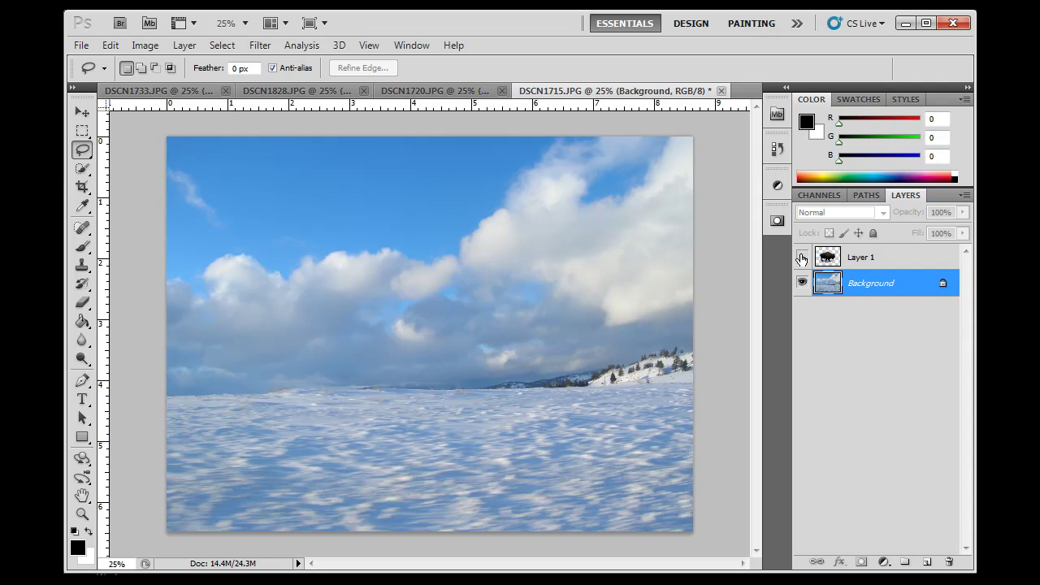
pyautogui.click(896, 268)
pyautogui.click(801, 258)
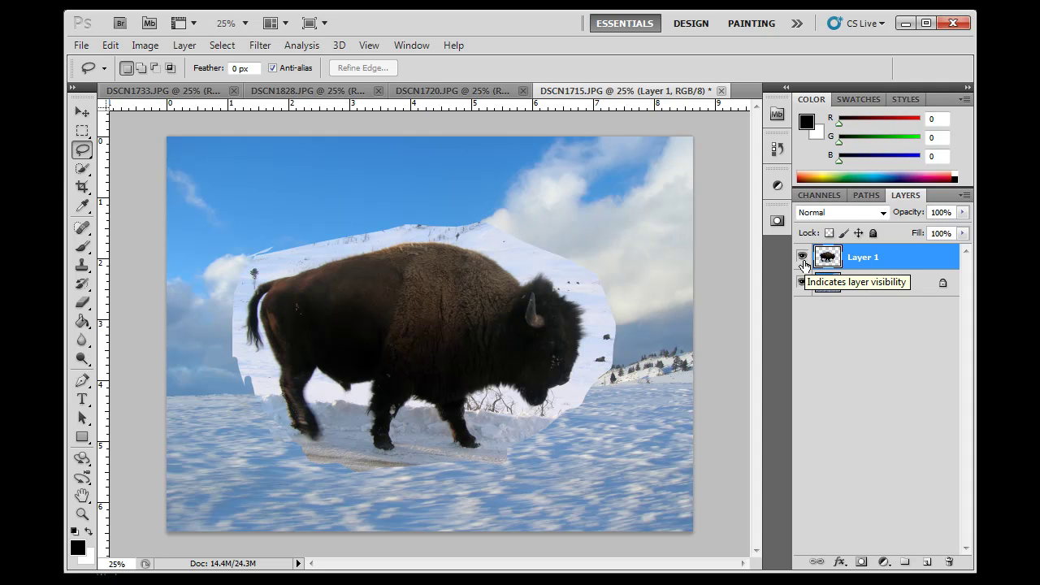
# Hide the Background layer and erase some leftover snow behind the bison's hind leg on Layer 1 with the 35 px Eraser
pyautogui.click(802, 283)
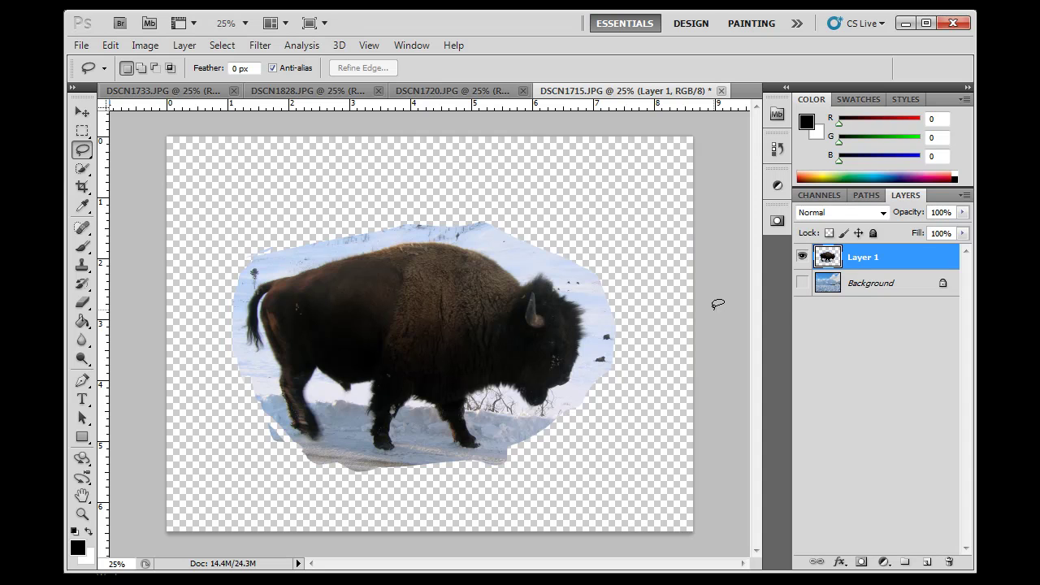
pyautogui.click(83, 304)
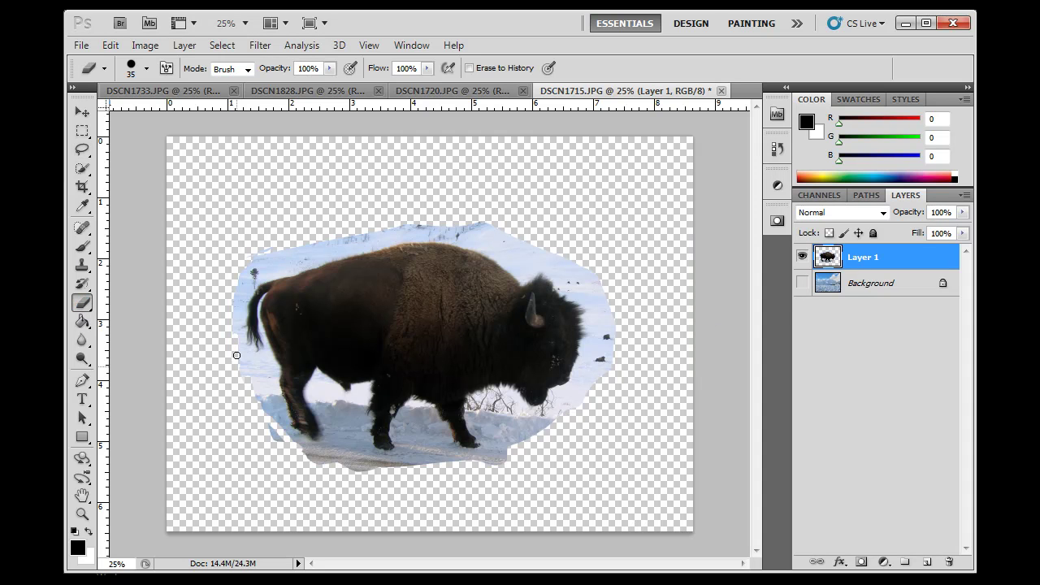
pyautogui.moveTo(243, 367)
pyautogui.mouseDown()
pyautogui.moveTo(256, 390)
pyautogui.moveTo(263, 382)
pyautogui.moveTo(275, 454)
pyautogui.mouseUp()
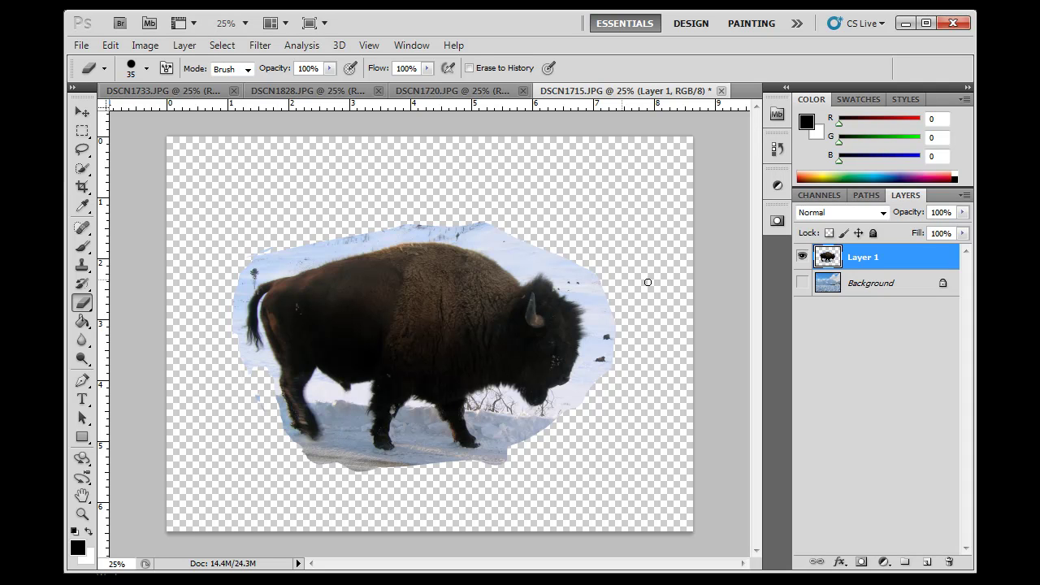
# Show the Background layer again and check both layers by toggling their visibility, keeping Layer 1 active
pyautogui.click(801, 284)
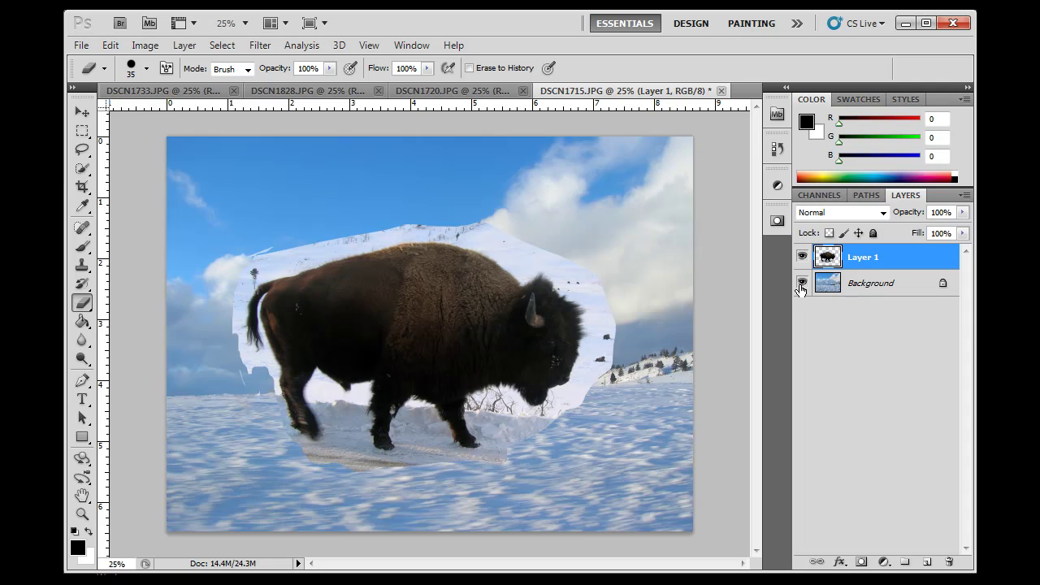
pyautogui.click(801, 284)
pyautogui.click(801, 284)
pyautogui.click(892, 286)
pyautogui.click(893, 259)
pyautogui.click(802, 257)
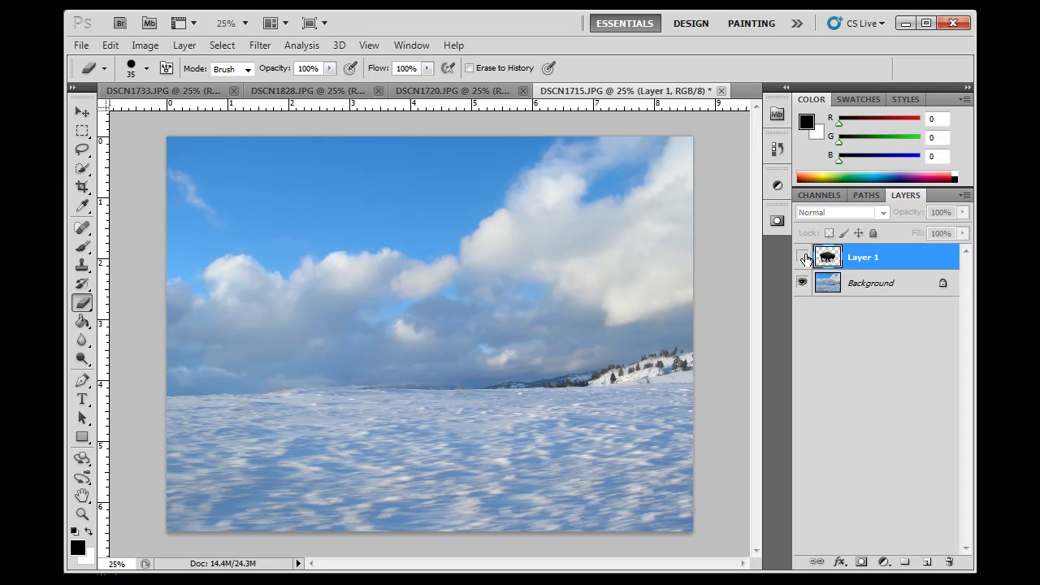
pyautogui.click(803, 257)
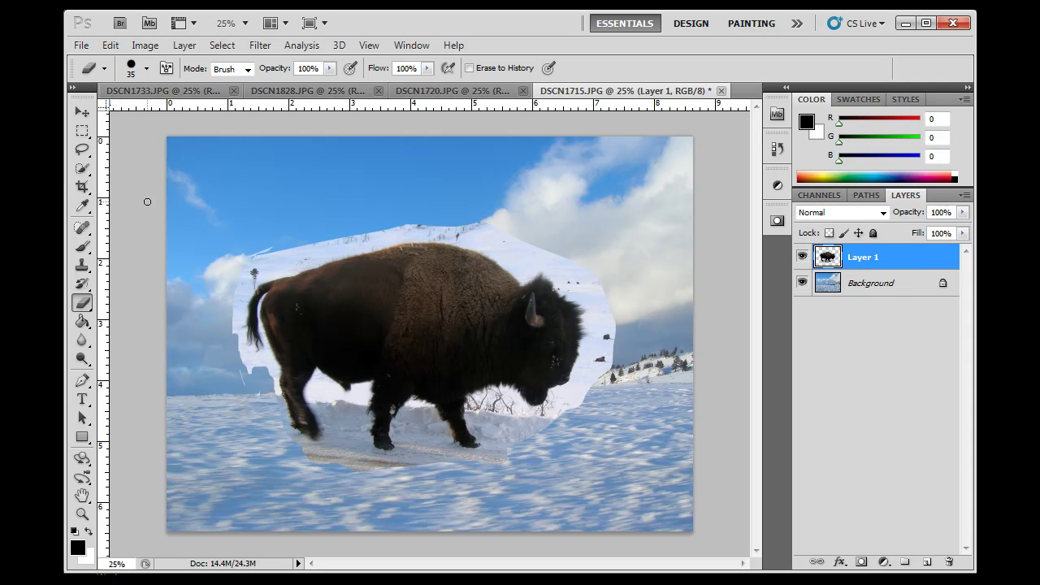
# Select the bison's body and tail on Layer 1 with the Quick Selection tool and a 30 px brush
pyautogui.click(82, 171)
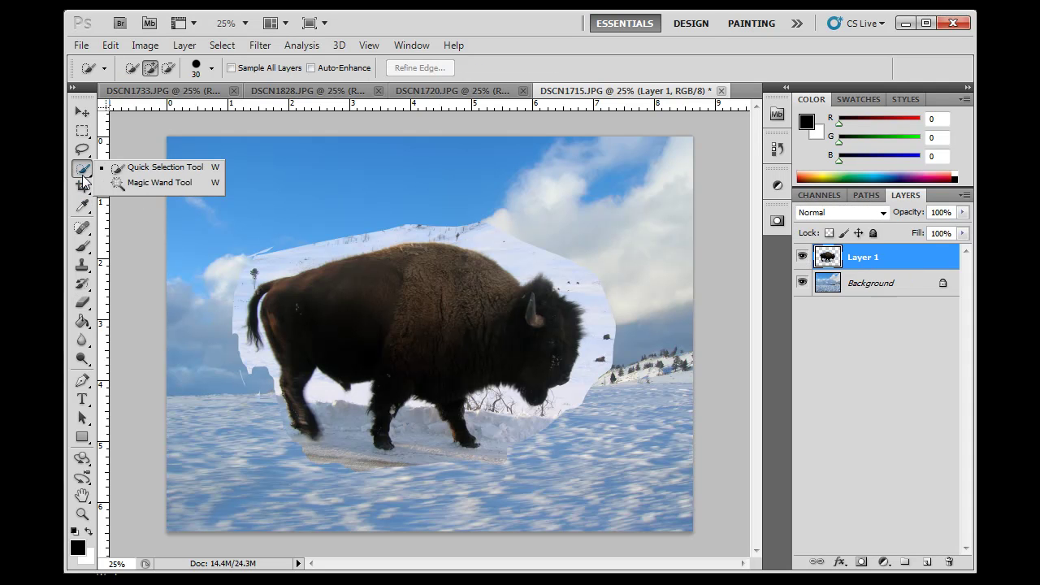
pyautogui.click(135, 170)
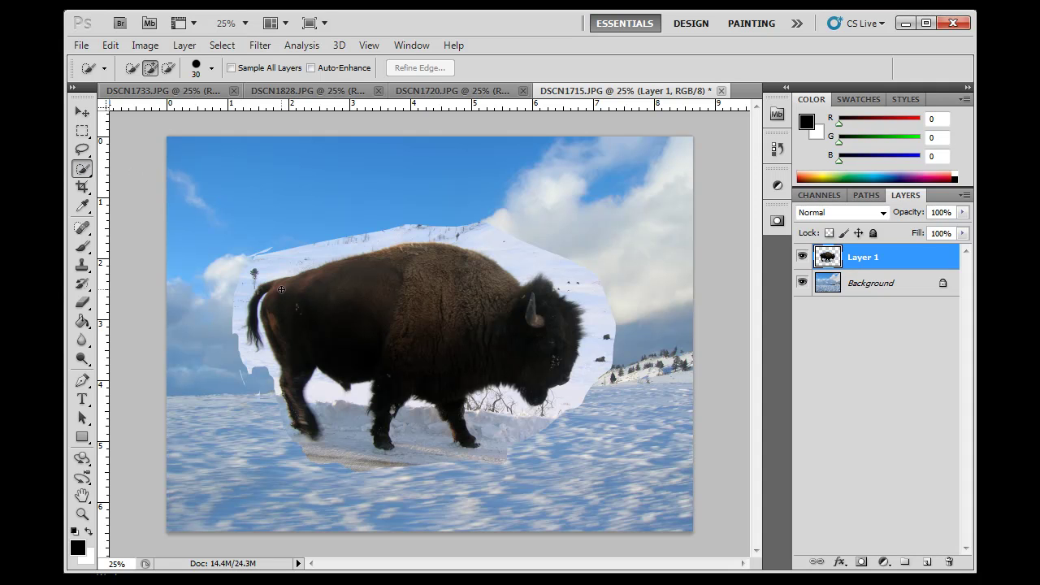
pyautogui.moveTo(278, 286); pyautogui.dragTo(304, 307)
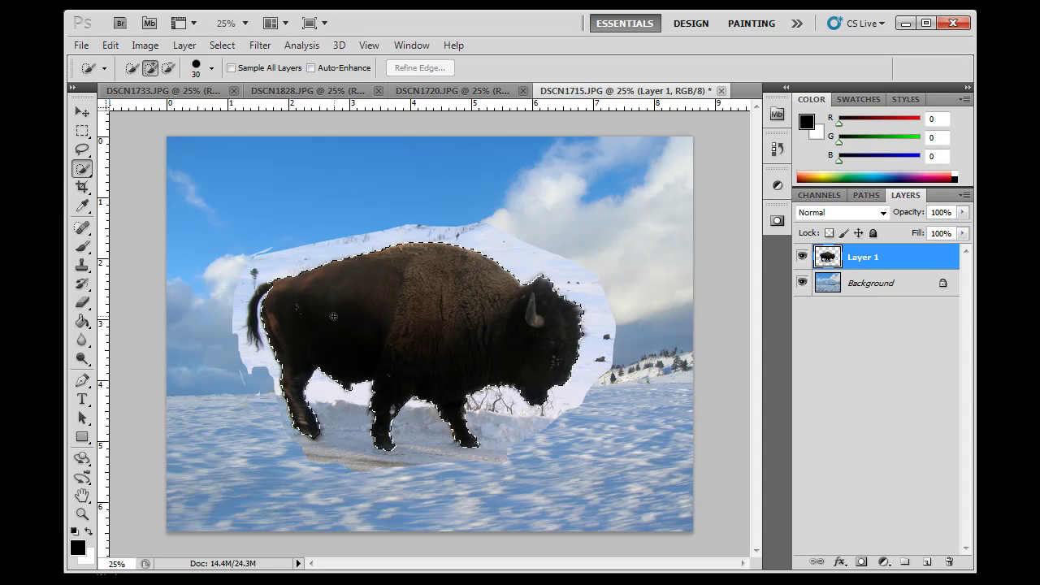
pyautogui.click(260, 290)
pyautogui.moveTo(258, 299); pyautogui.dragTo(253, 303)
pyautogui.moveTo(253, 303); pyautogui.dragTo(484, 289)
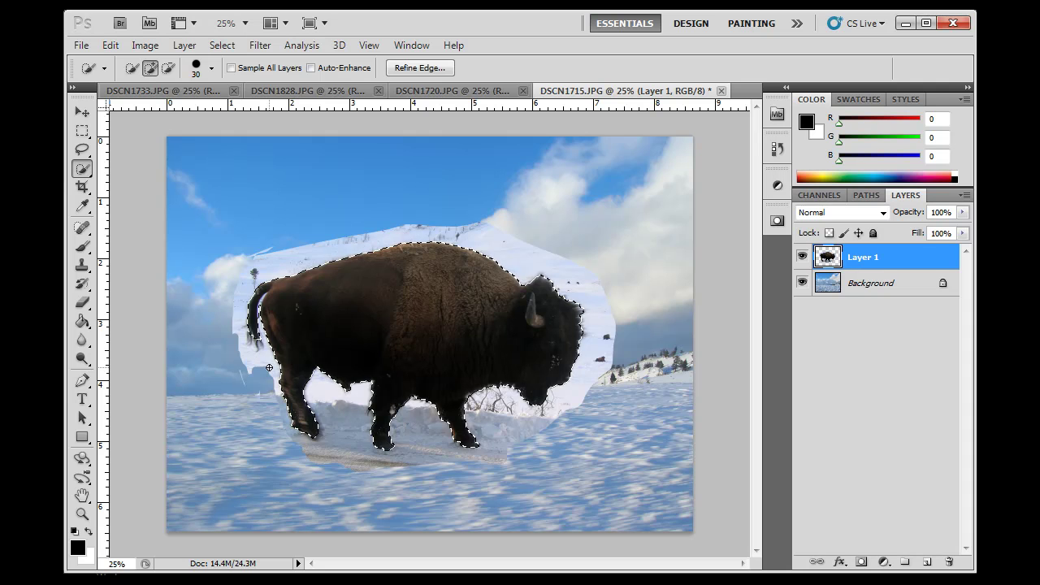
# Reduce the Quick Selection brush to 10 px and refine the selection around the tip of the bison's tail
pyautogui.hotkey('ctrl', '+')
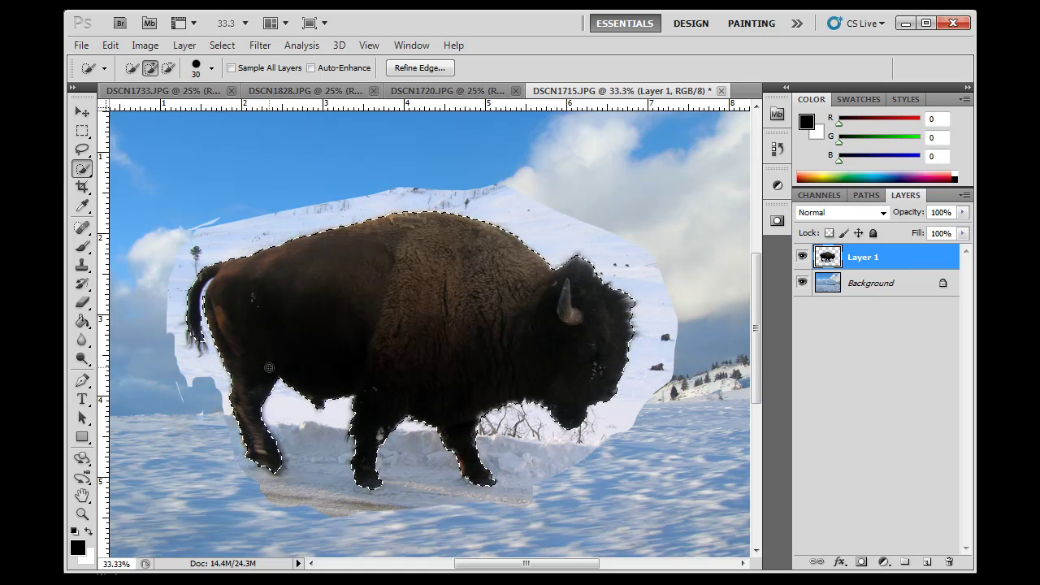
pyautogui.hotkey('ctrl', '+')
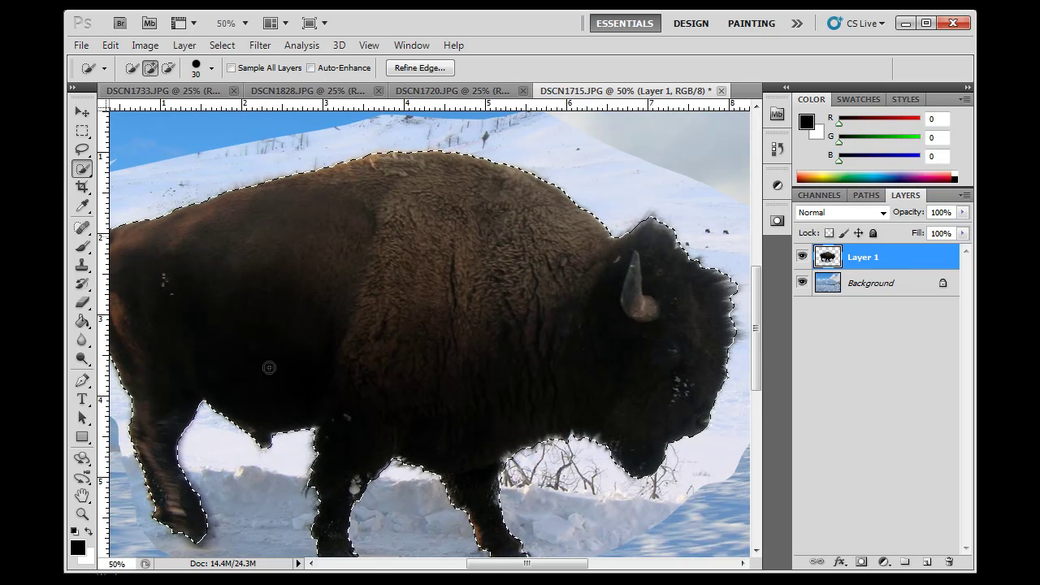
pyautogui.moveTo(223, 342); pyautogui.dragTo(413, 343)
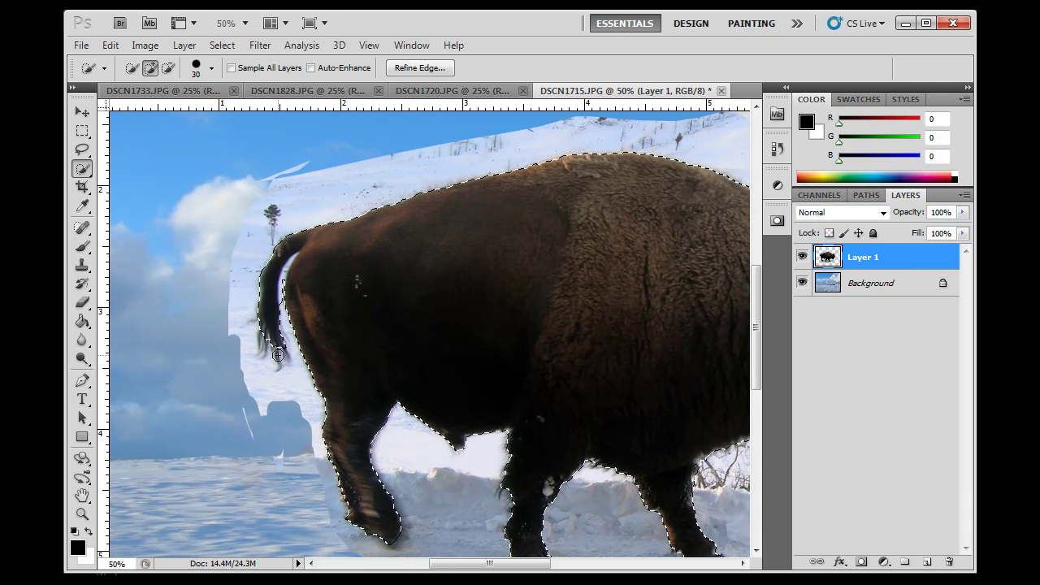
pyautogui.press('[')
pyautogui.press('[')
# Subtract the snow gap between the tail and hindquarters from the selection and add the missed patch on the front leg
pyautogui.press('alt')
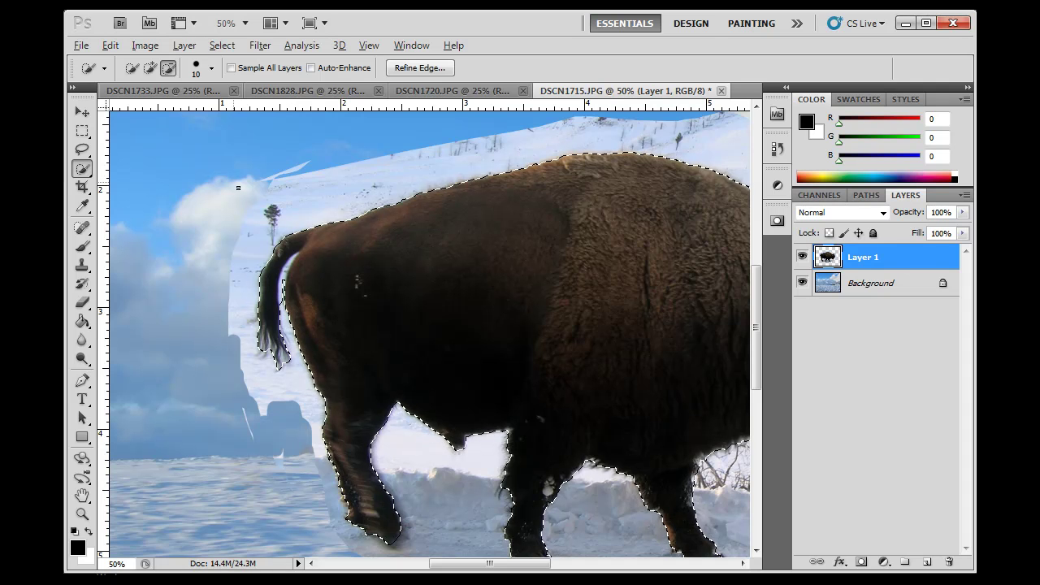
pyautogui.press('alt')
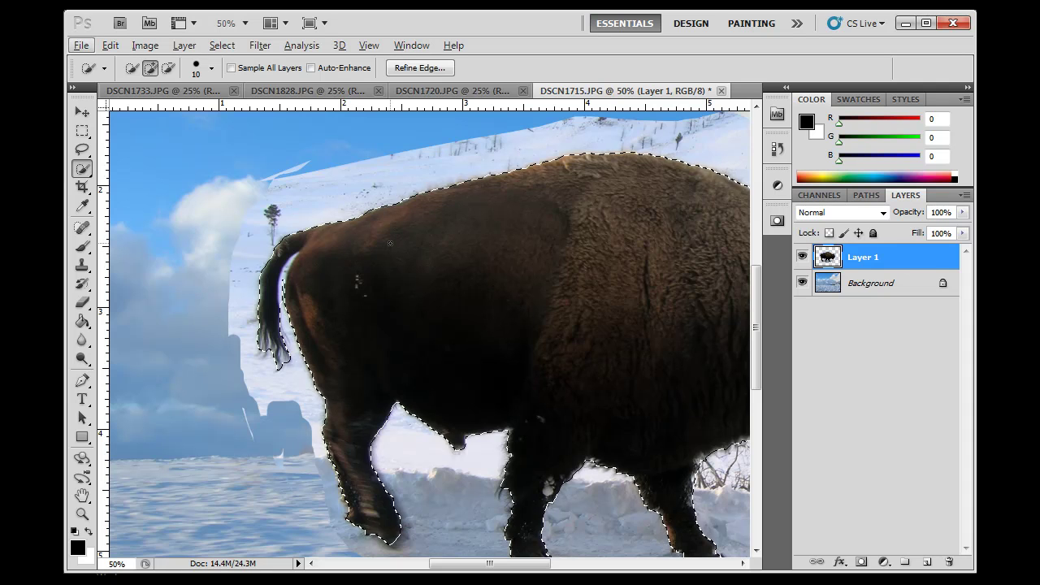
pyautogui.press('alt')
pyautogui.press('alt')
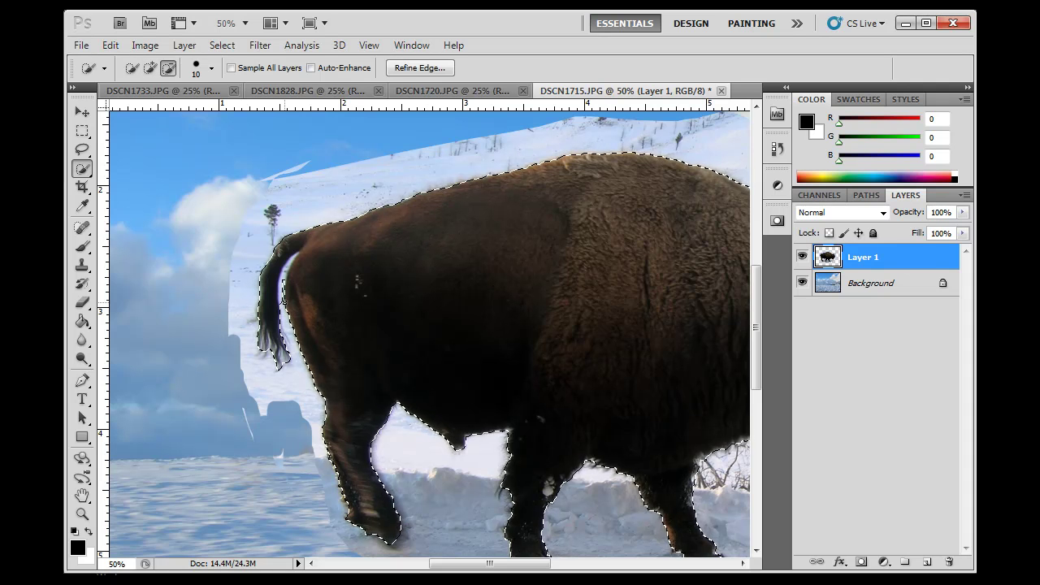
pyautogui.keyDown('alt'); pyautogui.click(282, 301); pyautogui.keyUp('alt')
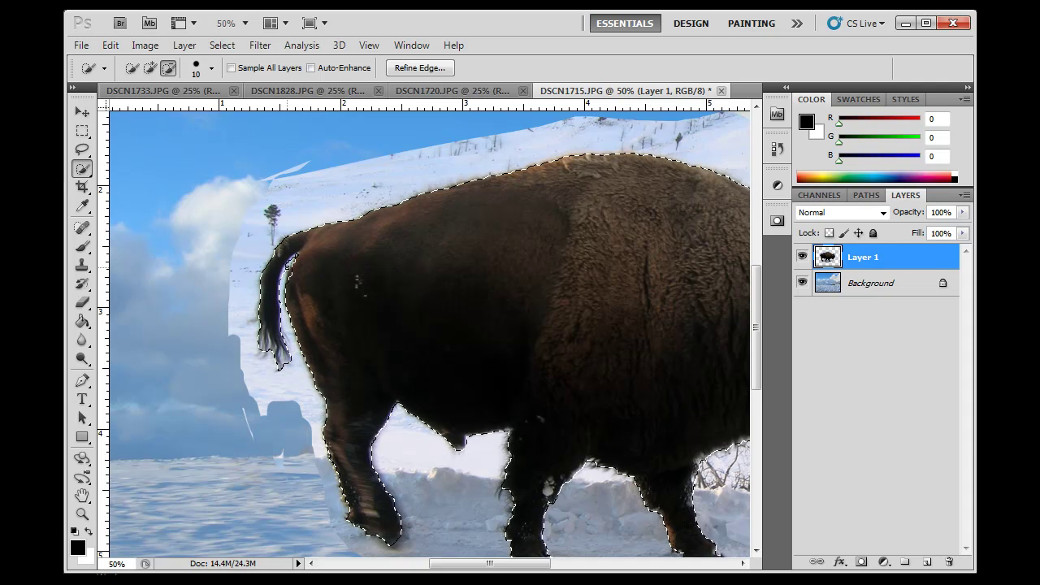
pyautogui.keyDown('alt'); pyautogui.click(283, 277); pyautogui.keyUp('alt')
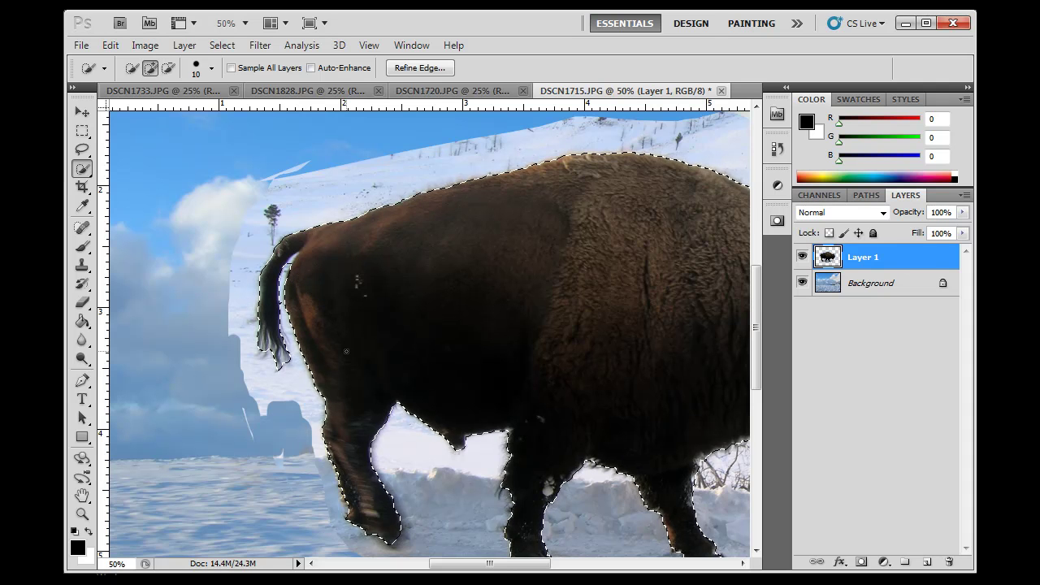
pyautogui.click(548, 456)
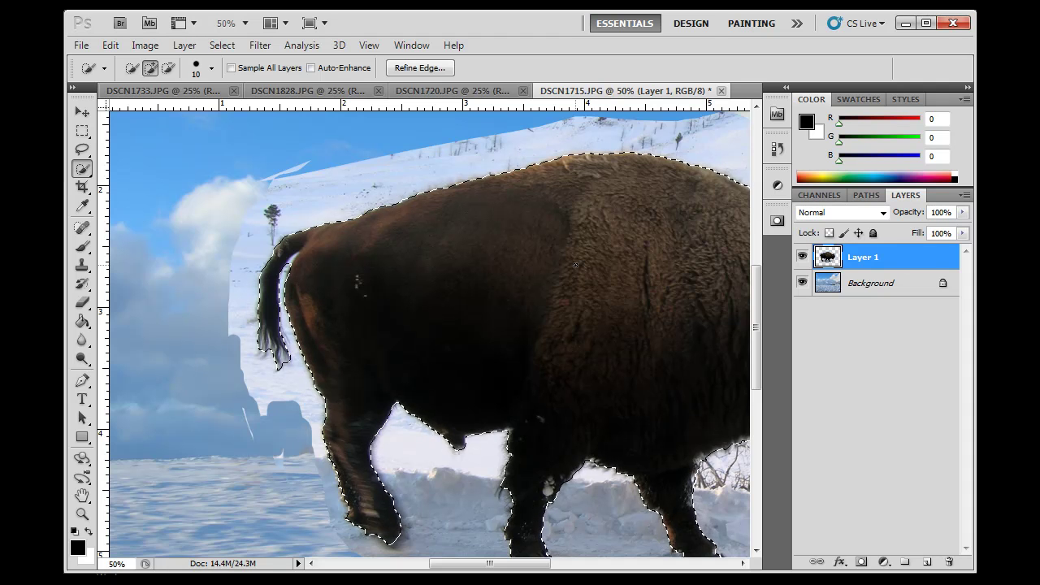
# Invert the selection so that everything except the bison is selected
pyautogui.hotkey('ctrl', '-')
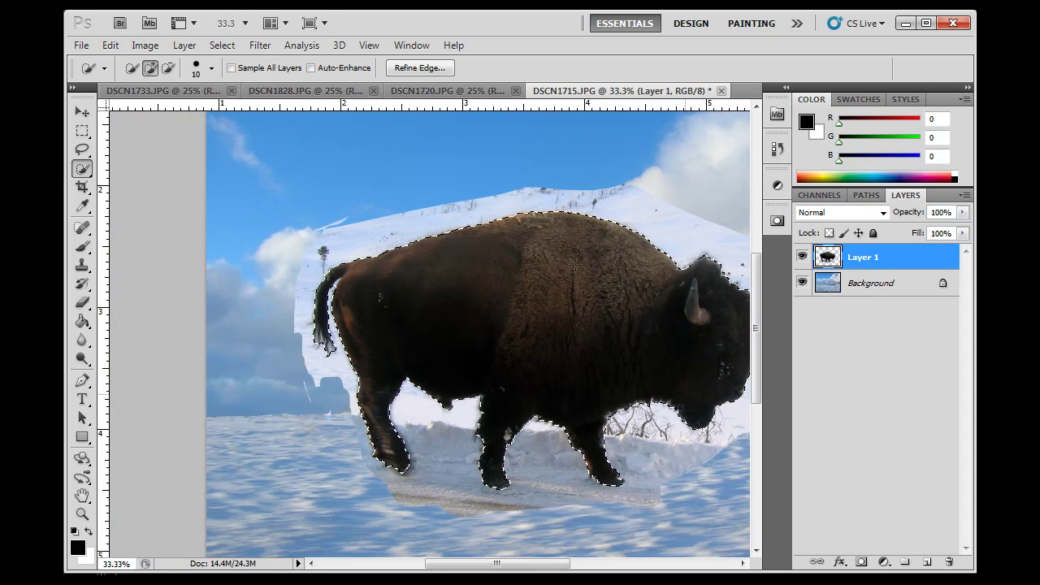
pyautogui.moveTo(527, 566); pyautogui.dragTo(545, 569)
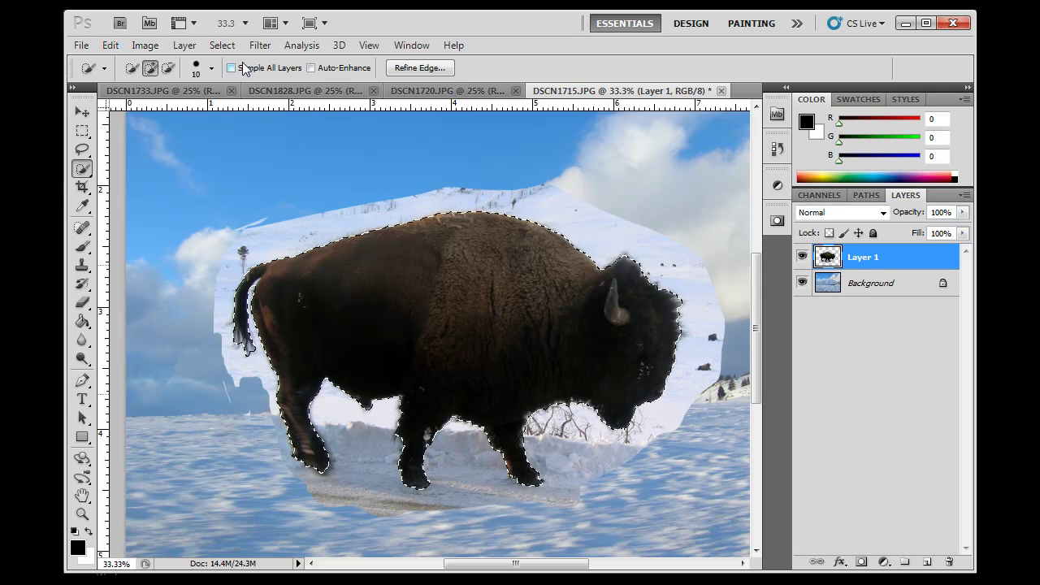
pyautogui.click(222, 44)
pyautogui.click(238, 111)
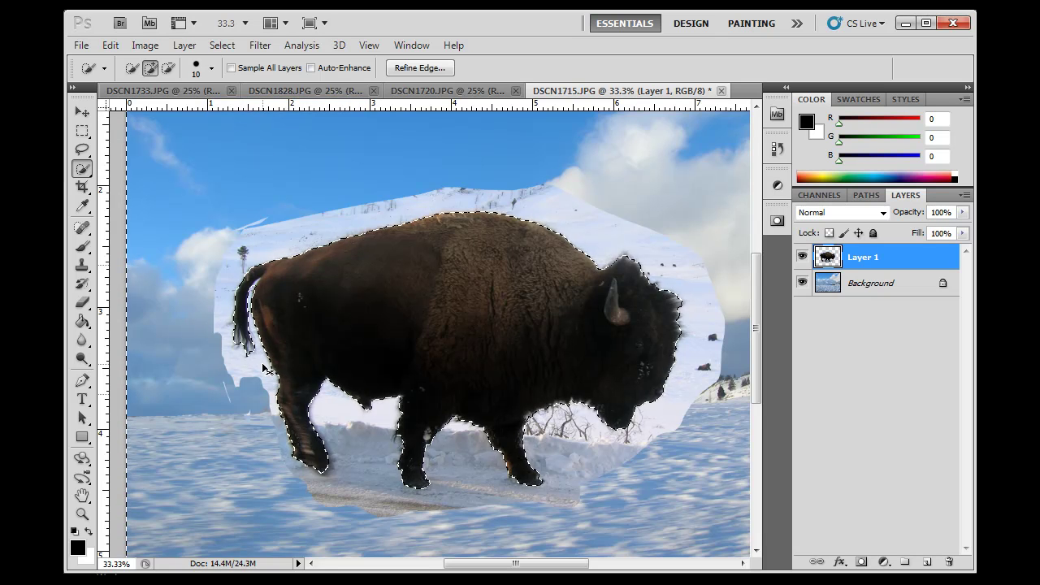
pyautogui.hotkey('ctrl', '-')
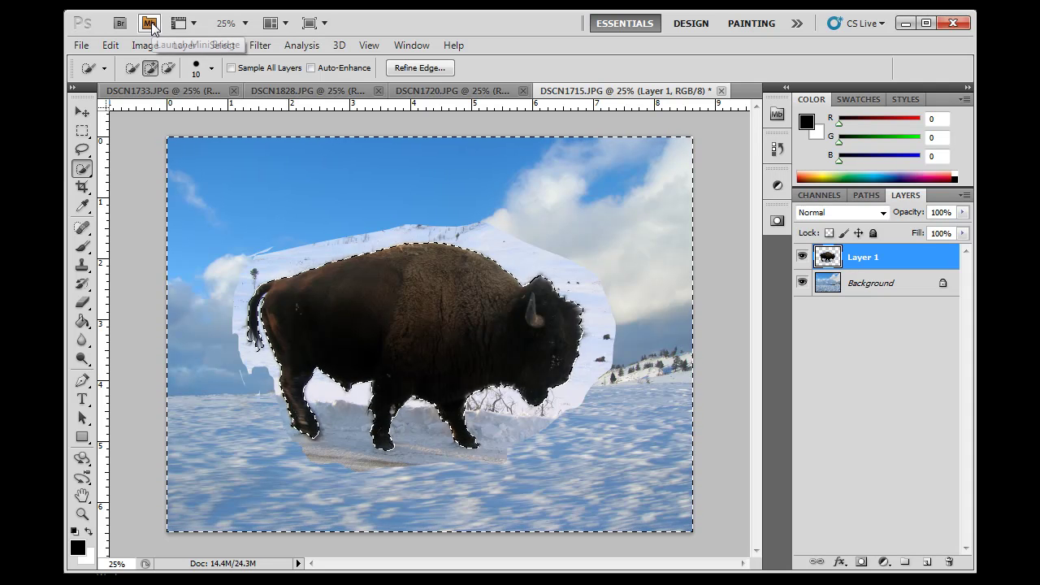
# Invert the selection back to the bison and once more to its surroundings
pyautogui.click(222, 45)
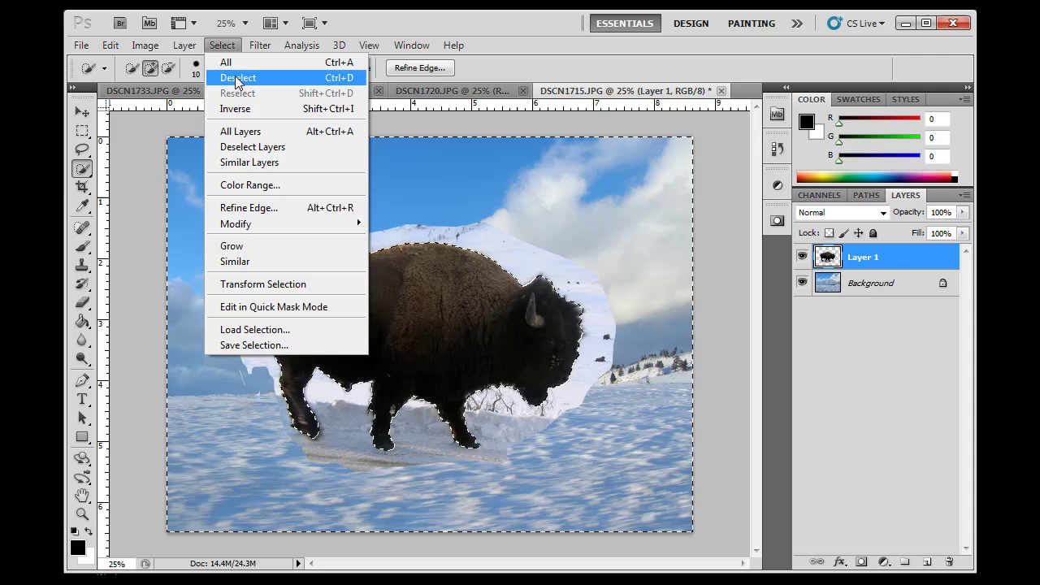
pyautogui.click(235, 108)
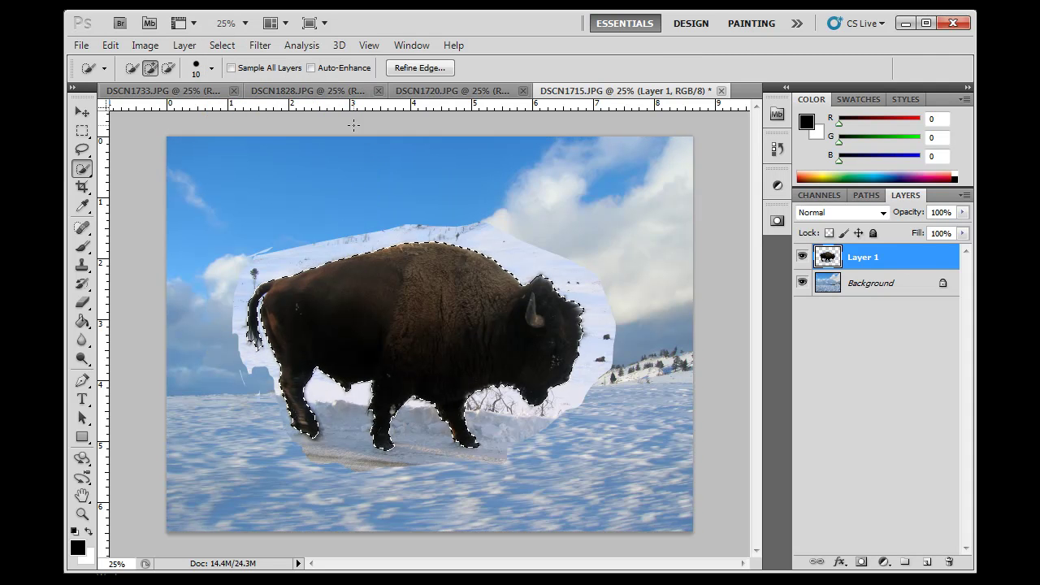
pyautogui.click(222, 44)
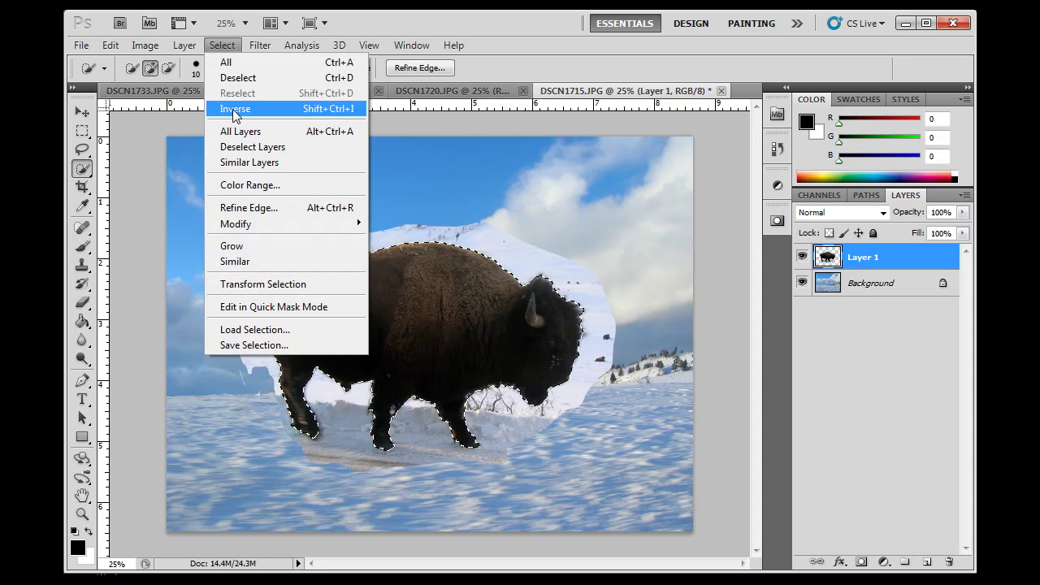
pyautogui.click(234, 108)
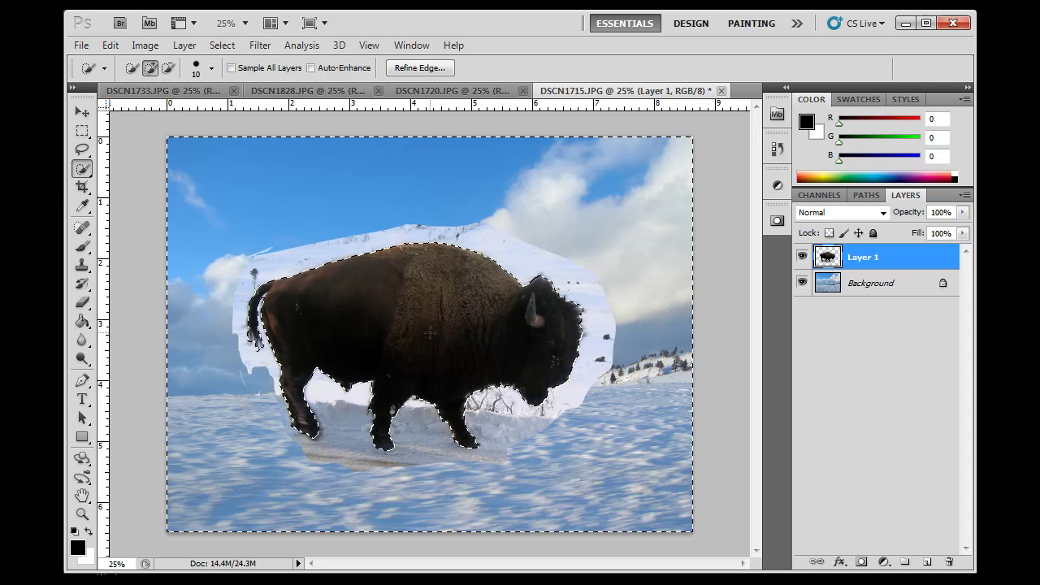
# Delete the remaining original background around the bison on Layer 1 and clear the selection
pyautogui.press('Delete')
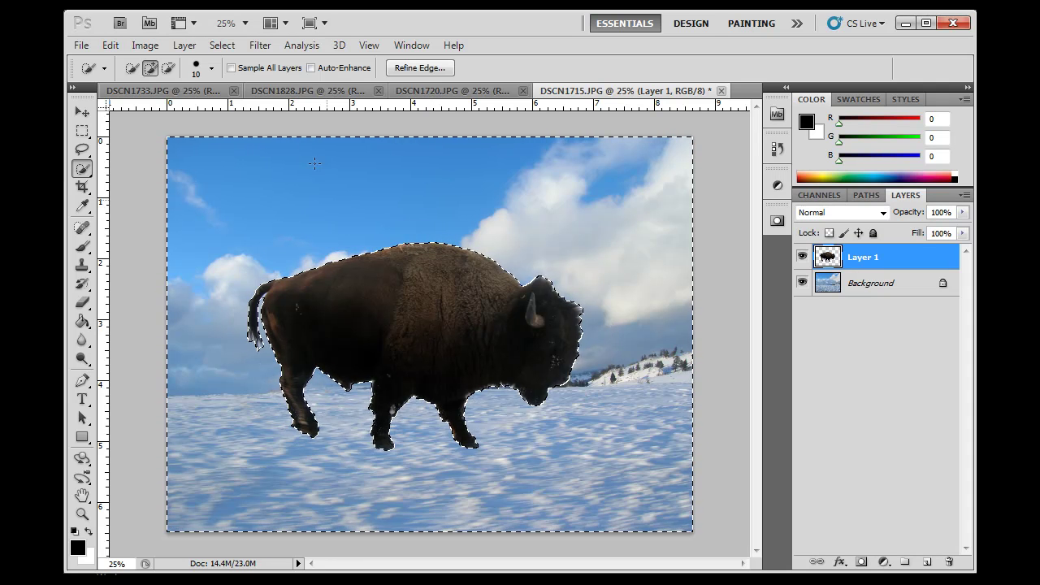
pyautogui.click(226, 48)
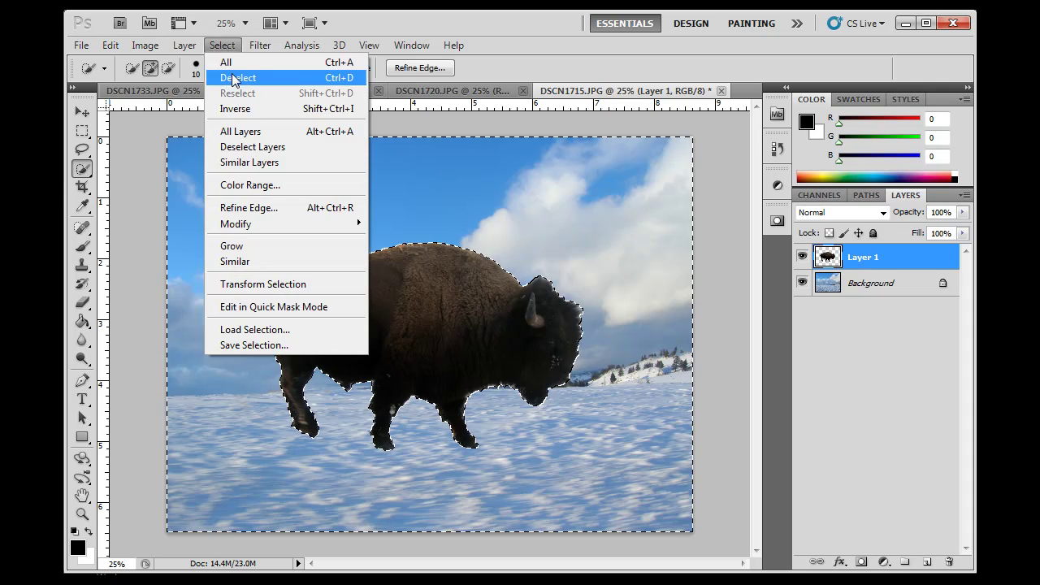
pyautogui.click(234, 77)
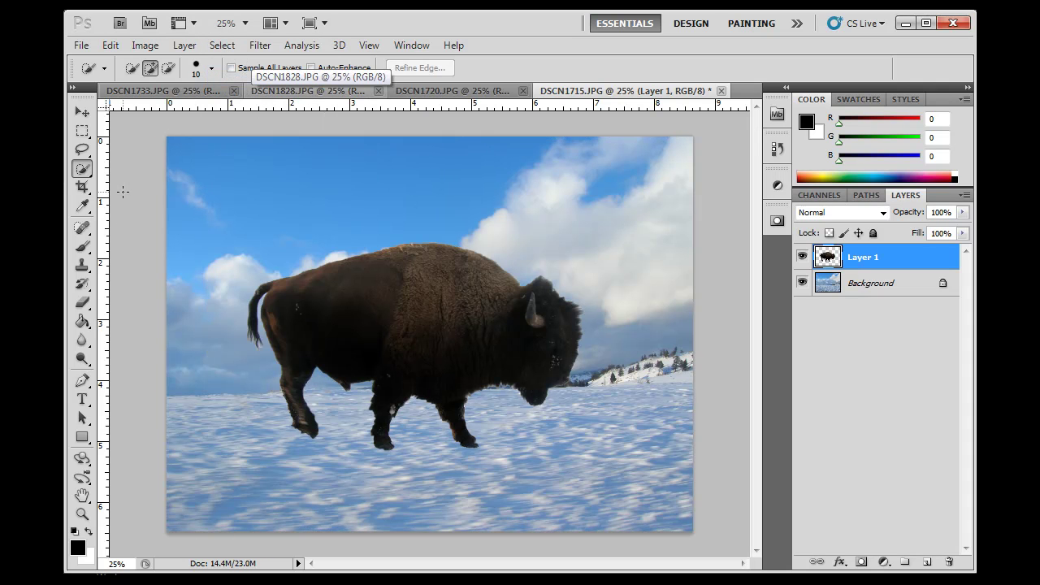
# Move the cut-out bison slightly toward the right side of the snowy landscape with the Move tool
pyautogui.click(84, 116)
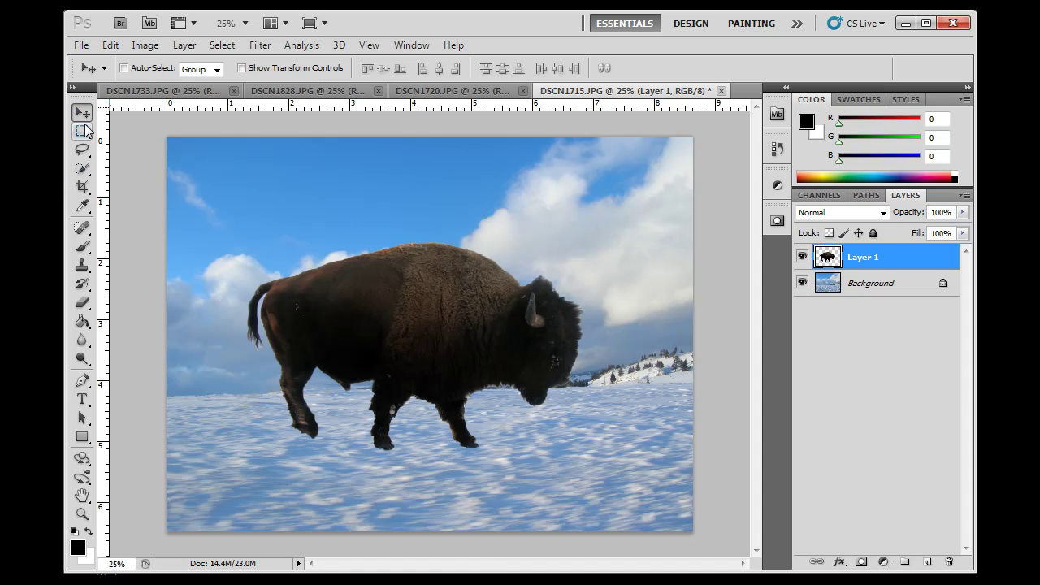
pyautogui.moveTo(463, 284)
pyautogui.mouseDown()
pyautogui.moveTo(439, 300)
pyautogui.moveTo(452, 292)
pyautogui.moveTo(457, 303)
pyautogui.mouseUp()
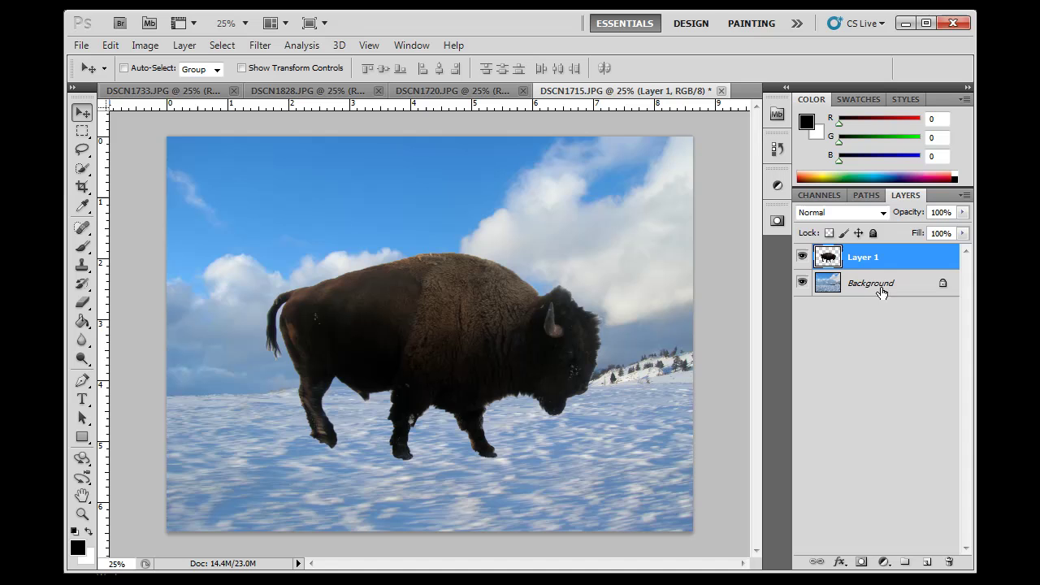
pyautogui.moveTo(456, 353)
pyautogui.mouseDown()
pyautogui.moveTo(424, 385)
pyautogui.moveTo(451, 342)
pyautogui.mouseUp()
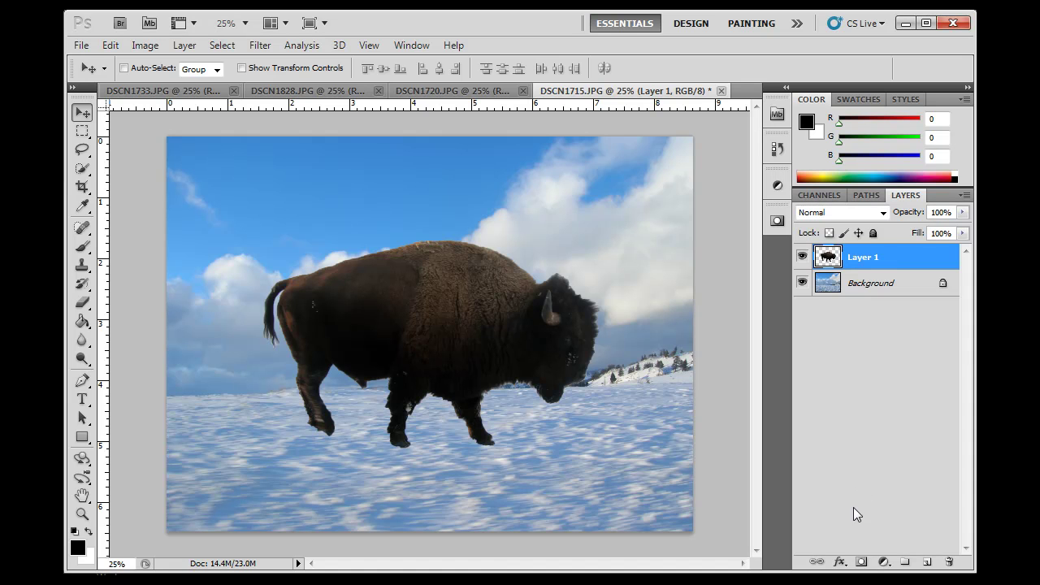
# Add an Outer Glow layer style to the bison with 5% spread and a 35 px size
pyautogui.click(839, 561)
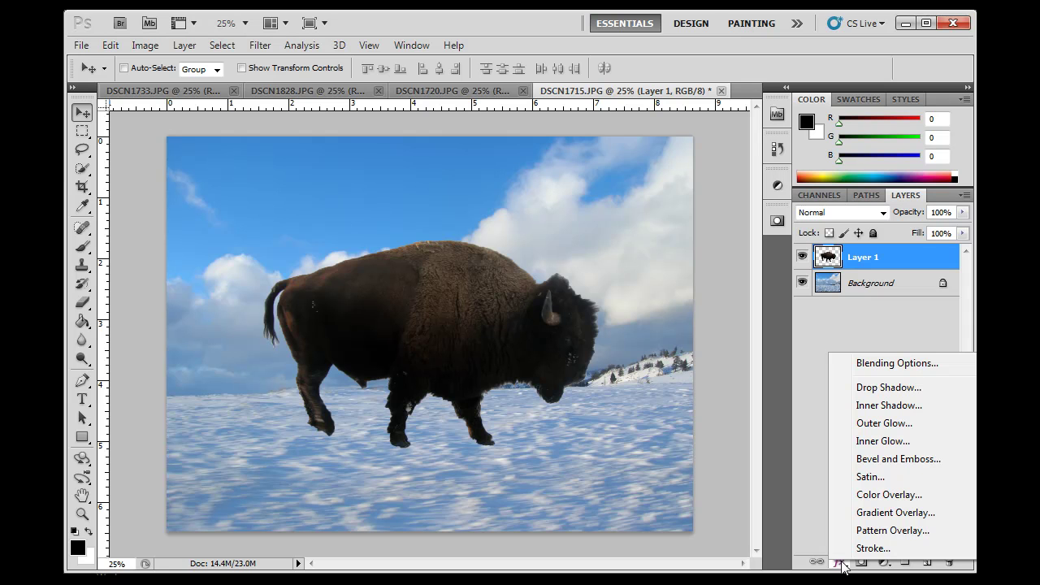
pyautogui.click(875, 423)
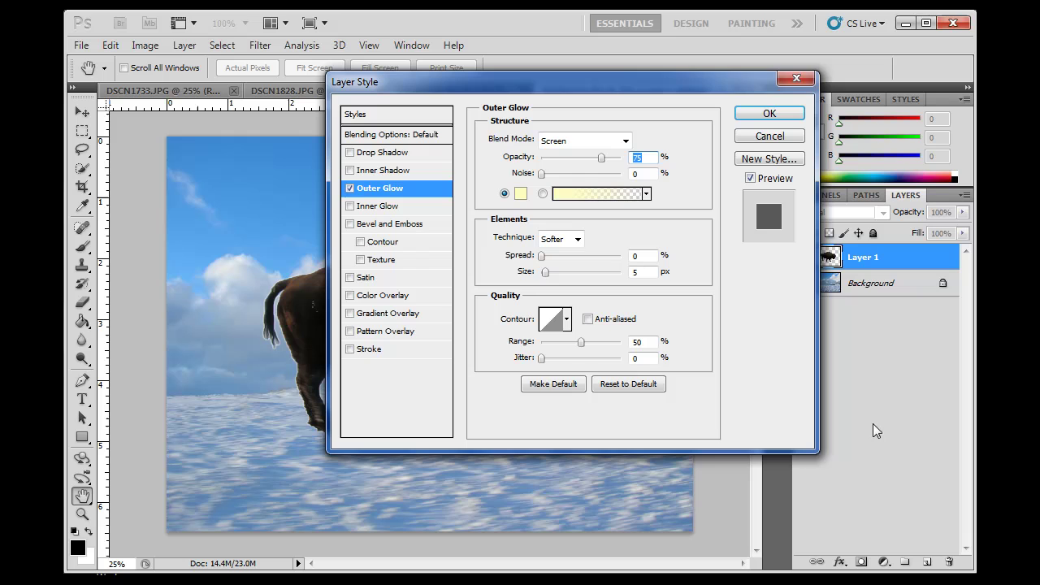
pyautogui.moveTo(607, 81); pyautogui.dragTo(767, 55)
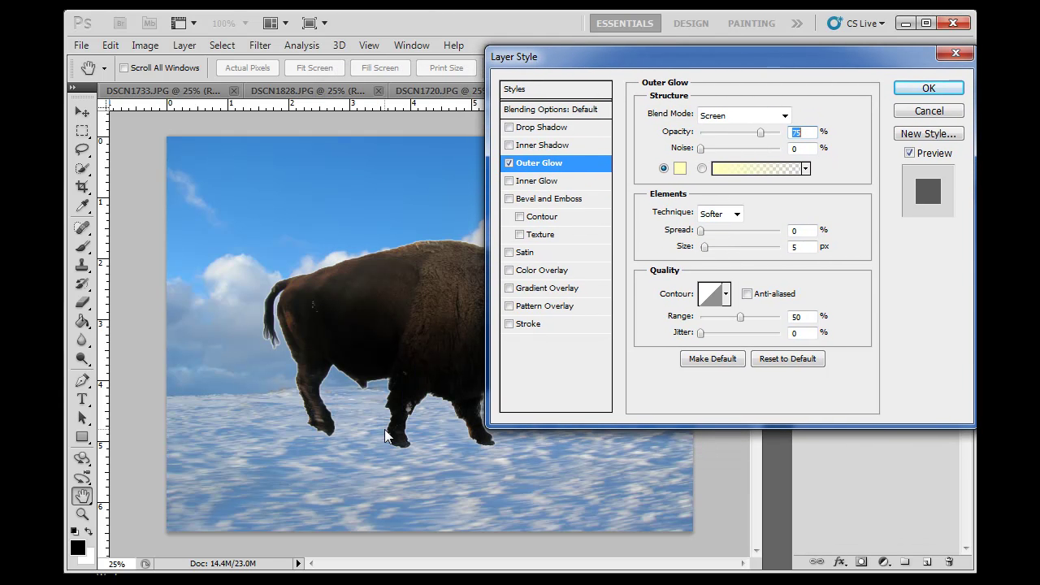
pyautogui.moveTo(645, 54); pyautogui.dragTo(618, 34)
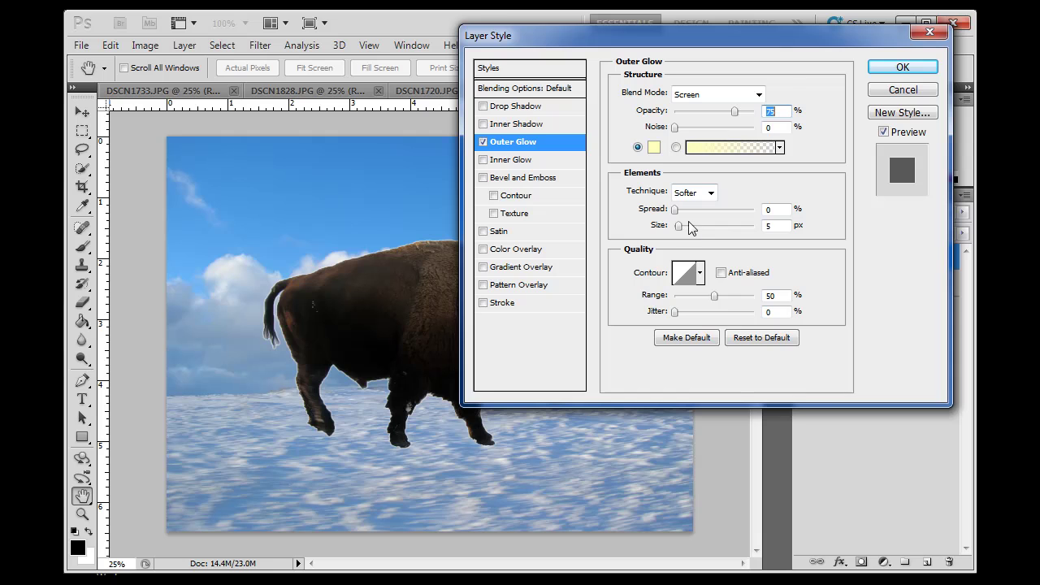
pyautogui.moveTo(678, 228)
pyautogui.mouseDown()
pyautogui.moveTo(679, 215)
pyautogui.moveTo(690, 227)
pyautogui.mouseUp()
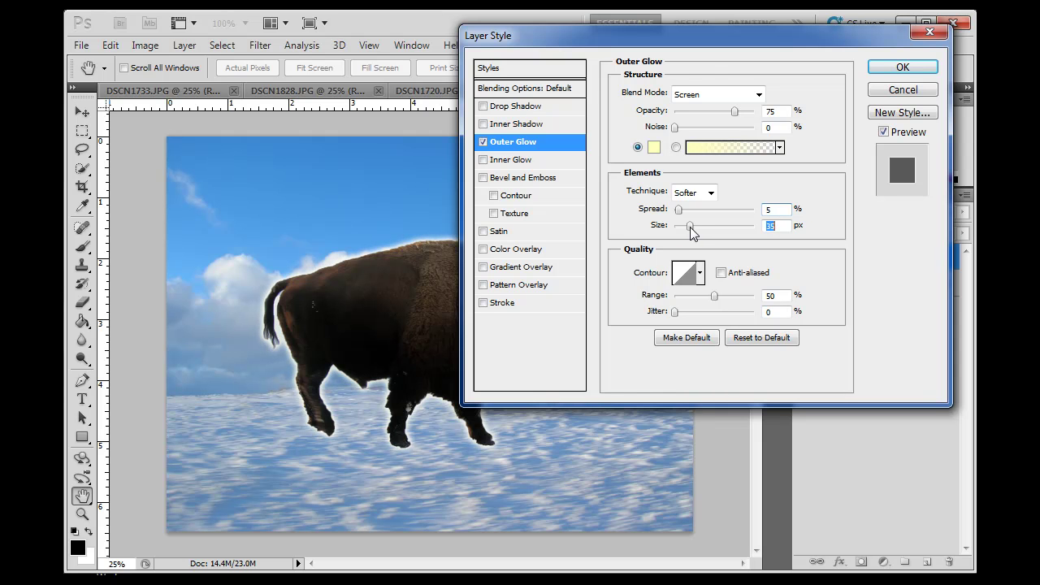
# Recolor the bison's outer glow orange (#ff8a00) and set its blend mode to Normal
pyautogui.moveTo(735, 36); pyautogui.dragTo(750, 59)
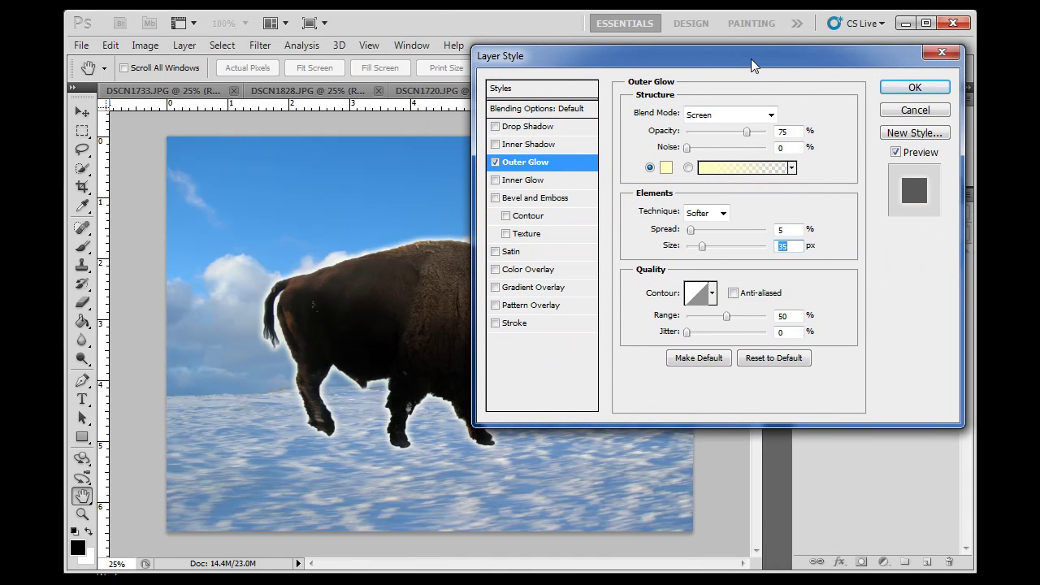
pyautogui.click(666, 168)
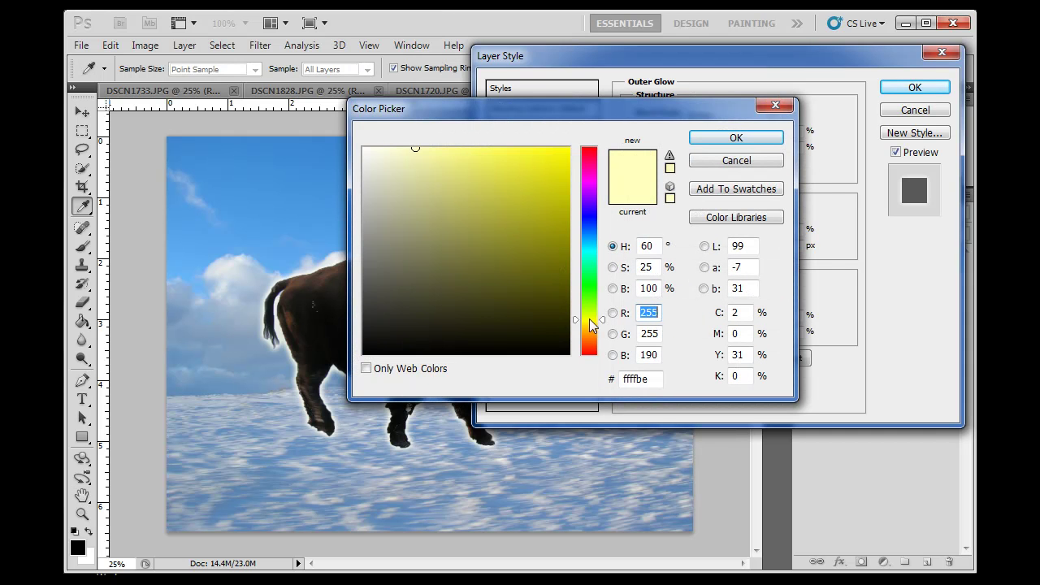
pyautogui.click(591, 334)
pyautogui.moveTo(559, 173); pyautogui.dragTo(577, 140)
pyautogui.click(709, 139)
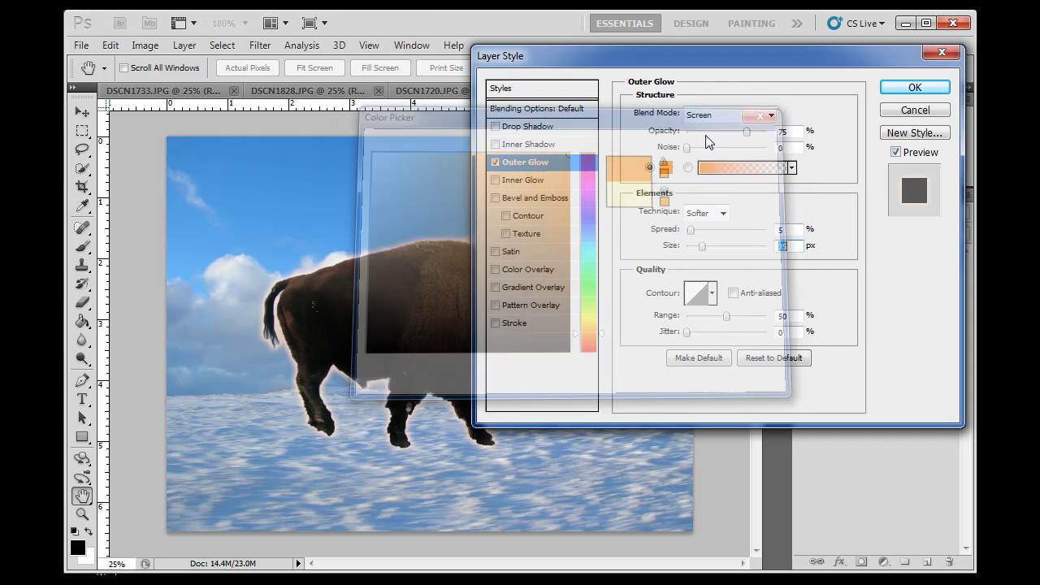
pyautogui.moveTo(705, 59); pyautogui.dragTo(703, 38)
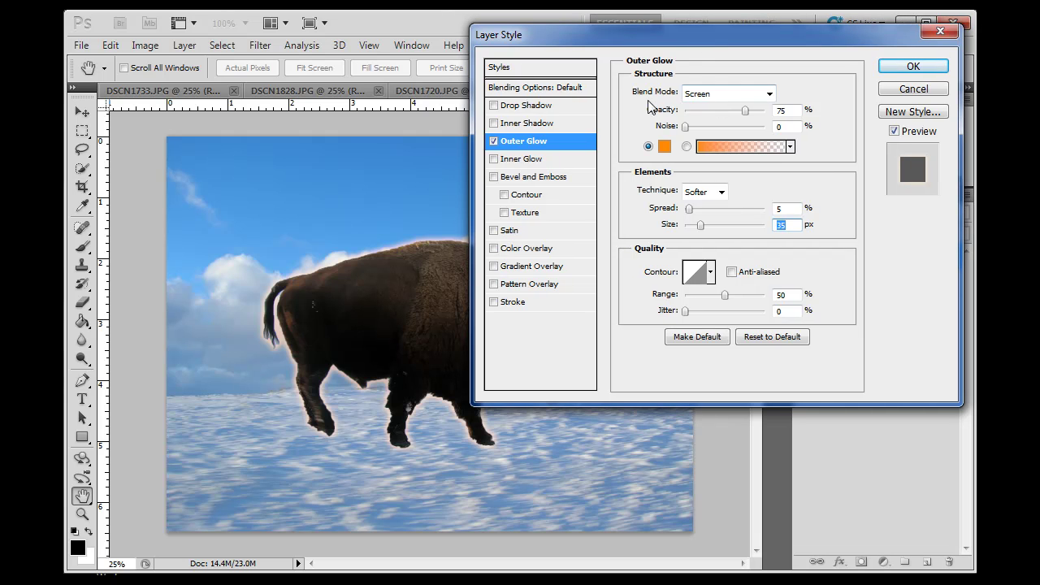
pyautogui.click(754, 97)
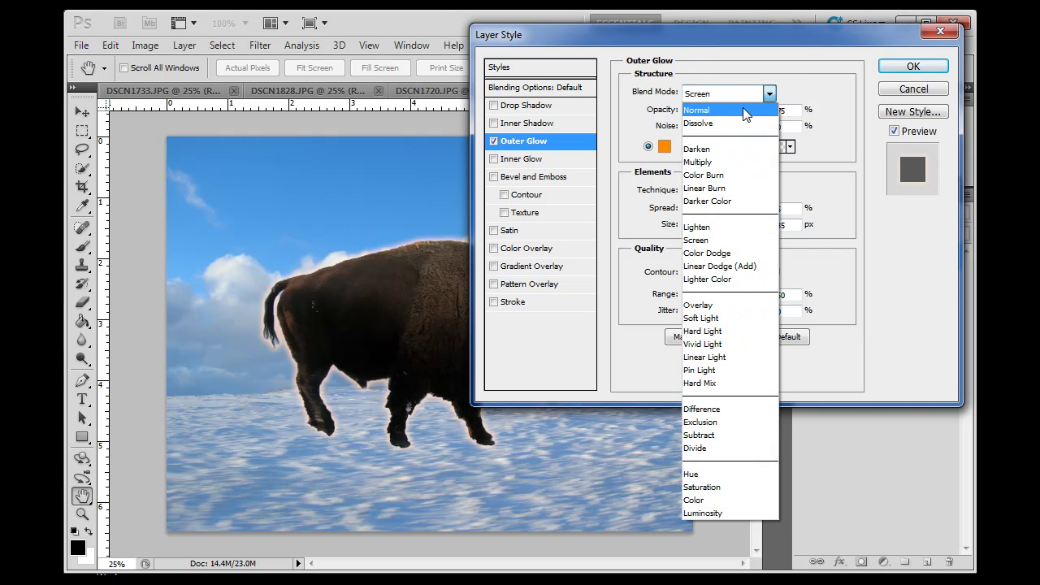
pyautogui.click(749, 93)
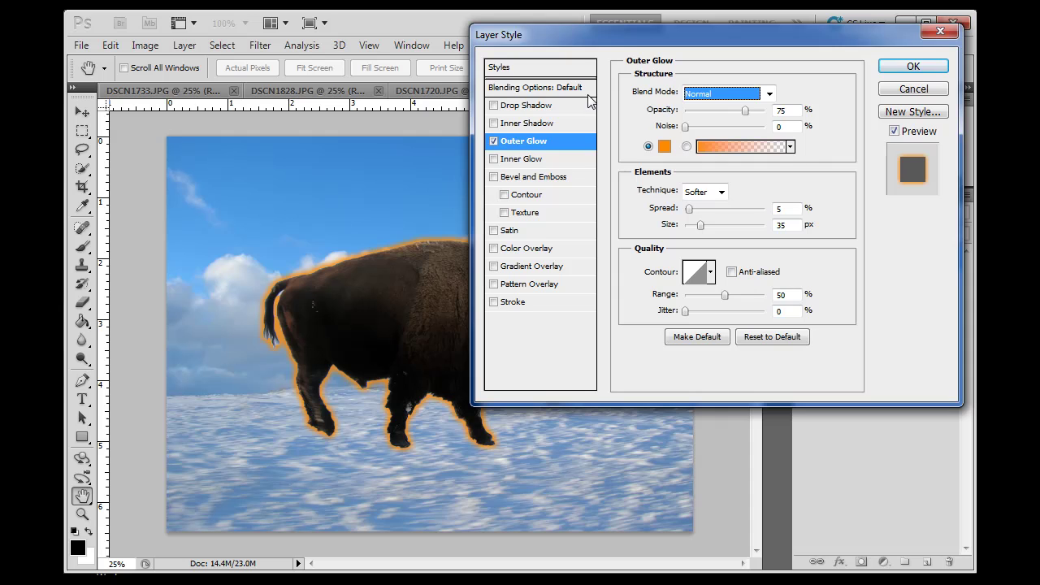
# Change the outer glow color to bright yellow (#ffea03)
pyautogui.moveTo(638, 30); pyautogui.dragTo(735, 78)
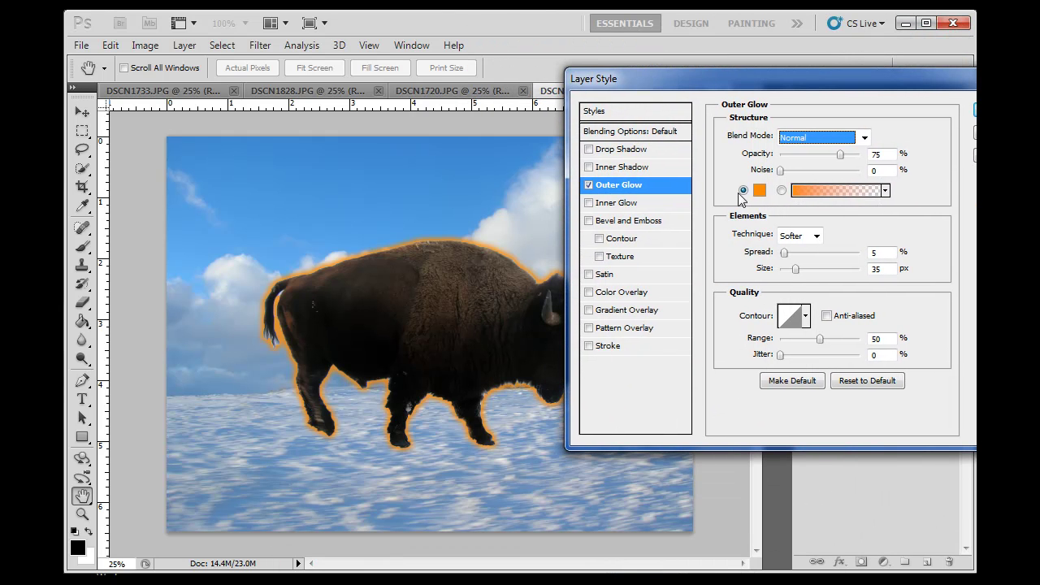
pyautogui.click(757, 193)
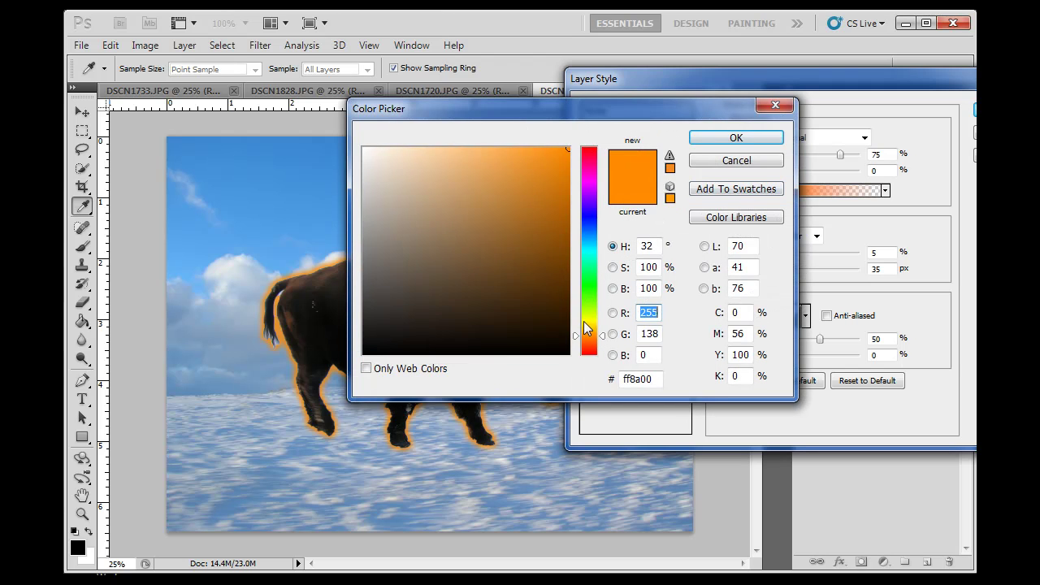
pyautogui.moveTo(583, 328); pyautogui.dragTo(584, 323)
pyautogui.click(538, 191)
pyautogui.moveTo(546, 169); pyautogui.dragTo(567, 148)
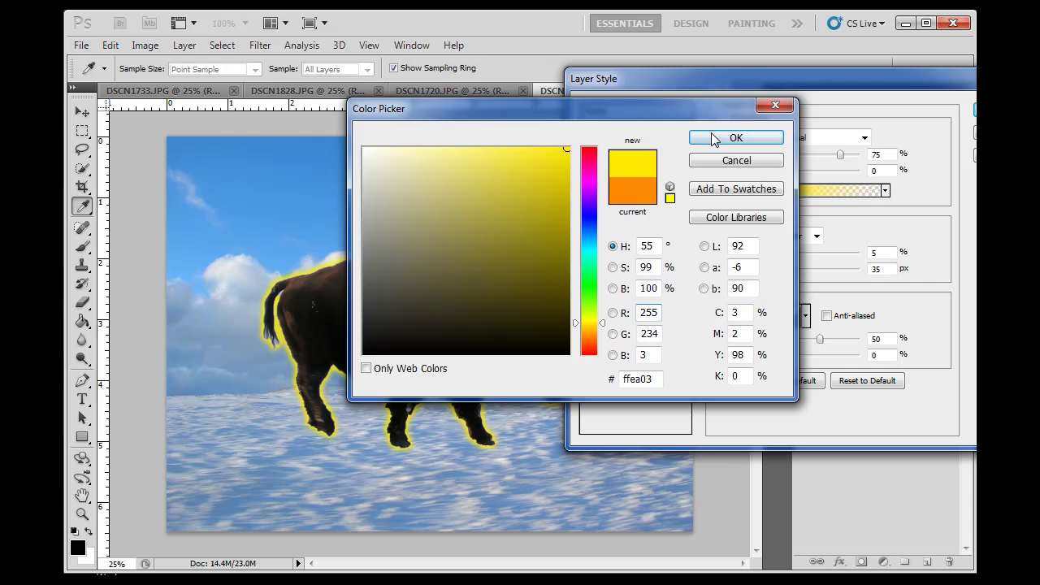
pyautogui.click(713, 138)
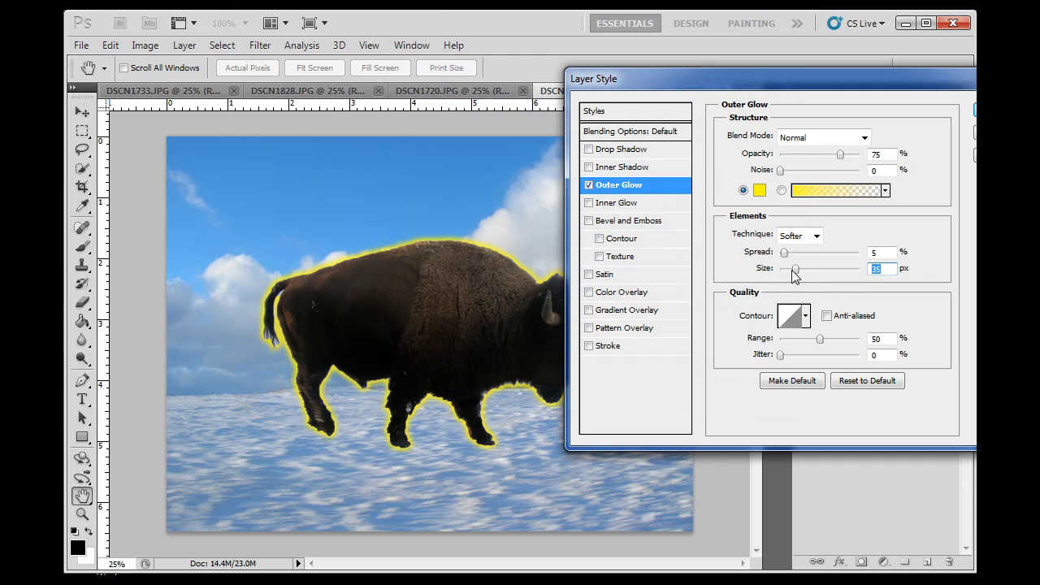
# Set the outer glow's opacity to 87%, its spread to 8% and its size to 27 px
pyautogui.moveTo(796, 271); pyautogui.dragTo(803, 270)
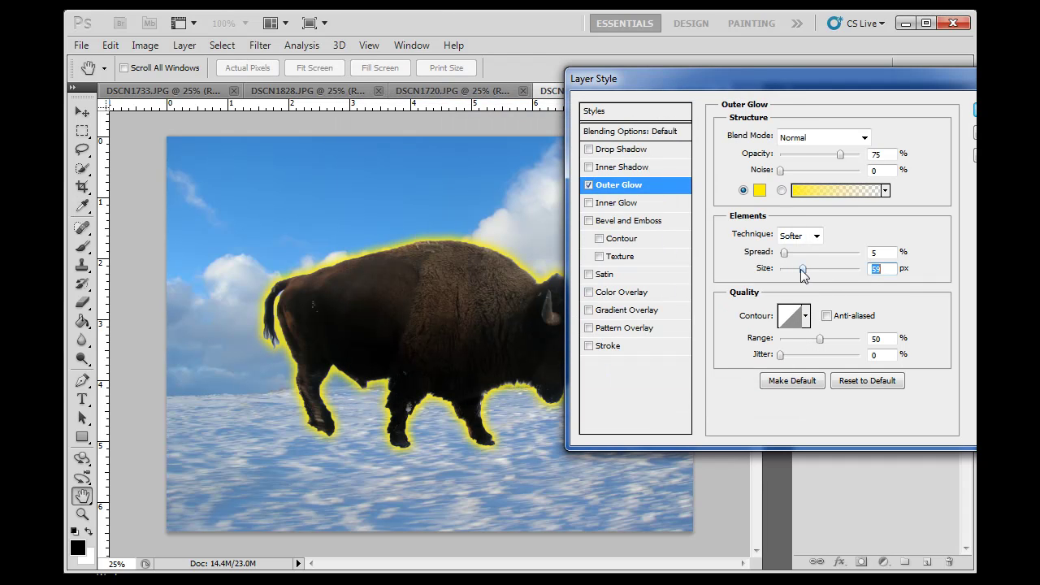
pyautogui.moveTo(841, 155); pyautogui.dragTo(849, 155)
pyautogui.moveTo(784, 252); pyautogui.dragTo(789, 253)
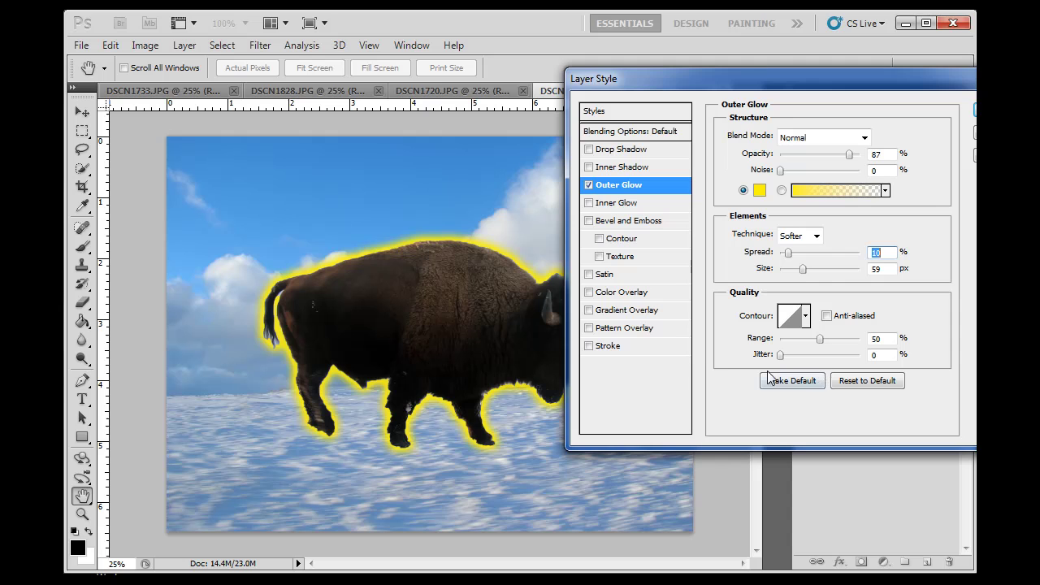
pyautogui.moveTo(794, 75); pyautogui.dragTo(842, 42)
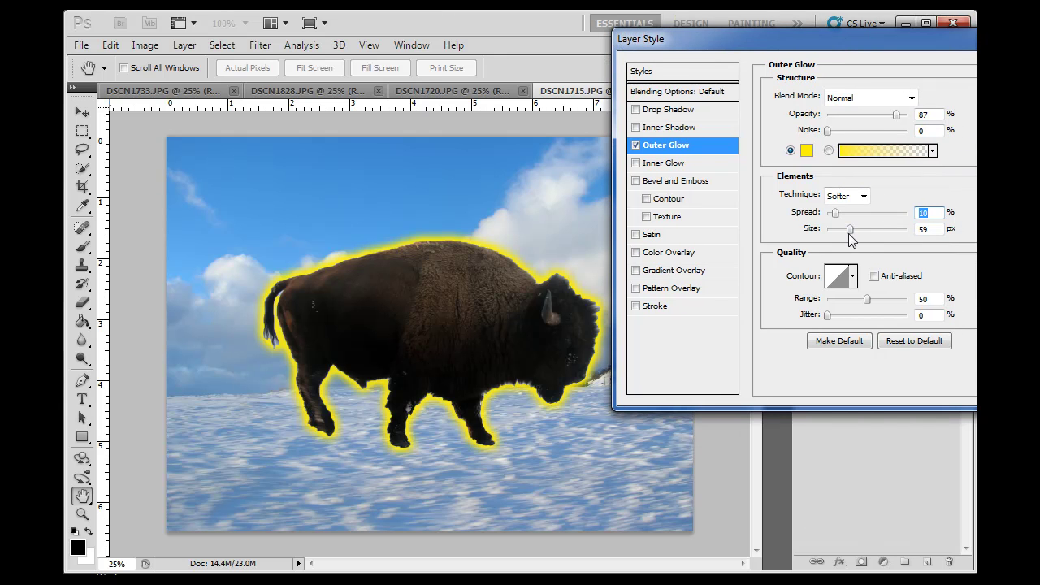
pyautogui.moveTo(849, 229); pyautogui.dragTo(835, 218)
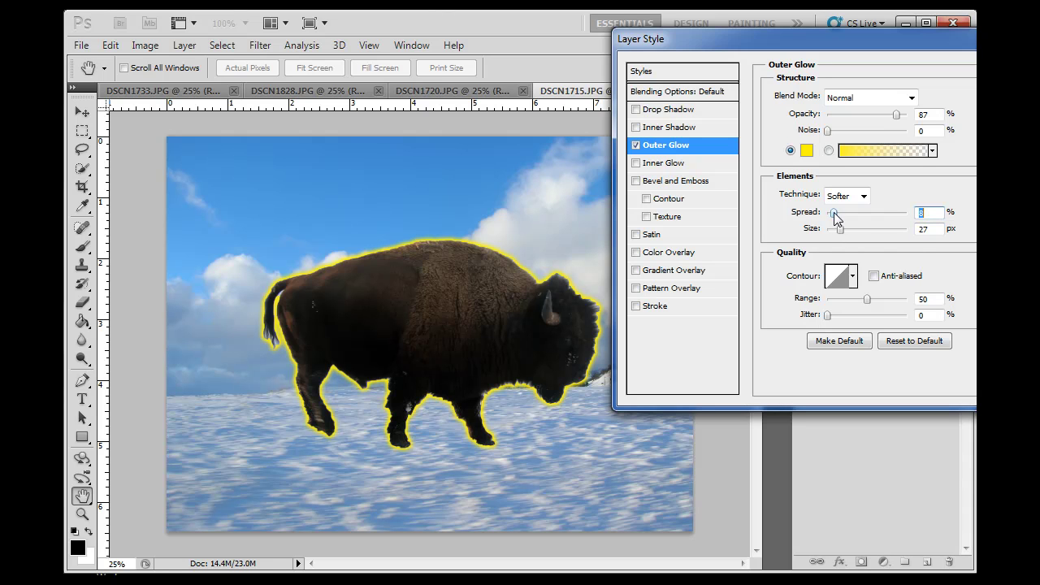
# Turn off the bison's outer glow, enable a Drop Shadow instead and open the shadow's settings
pyautogui.click(636, 145)
pyautogui.click(635, 109)
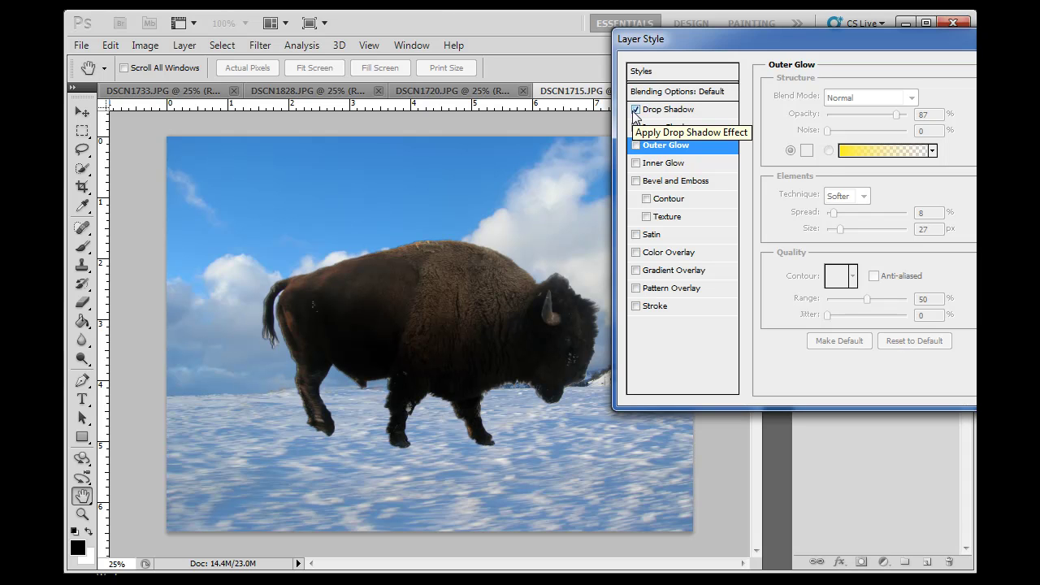
pyautogui.click(695, 111)
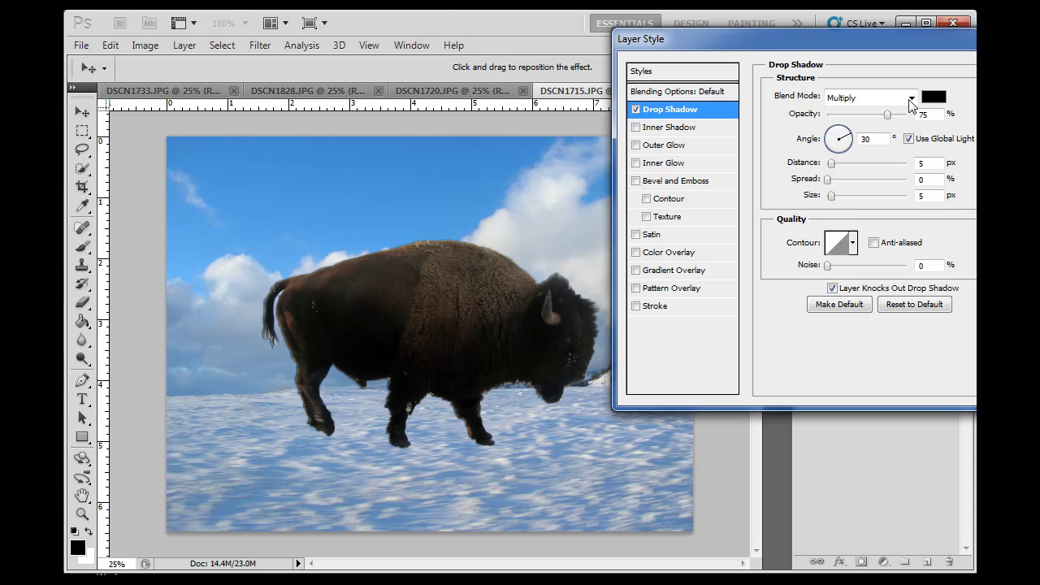
# Set the drop shadow's angle to 150°, spread to 7%, size to 29 px and opacity to 87%
pyautogui.click(832, 138)
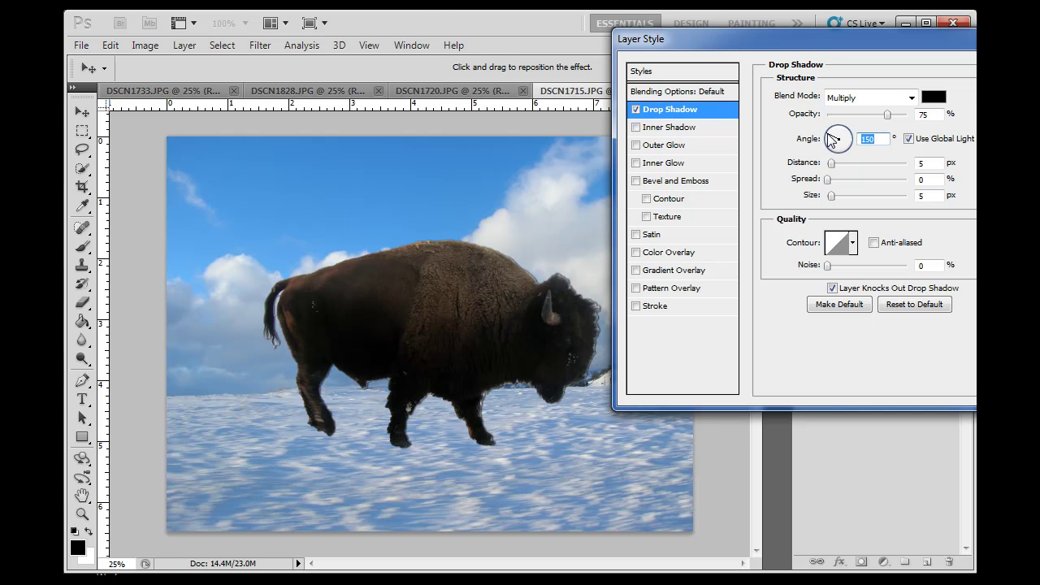
pyautogui.moveTo(827, 179)
pyautogui.mouseDown()
pyautogui.moveTo(841, 196)
pyautogui.moveTo(832, 179)
pyautogui.mouseUp()
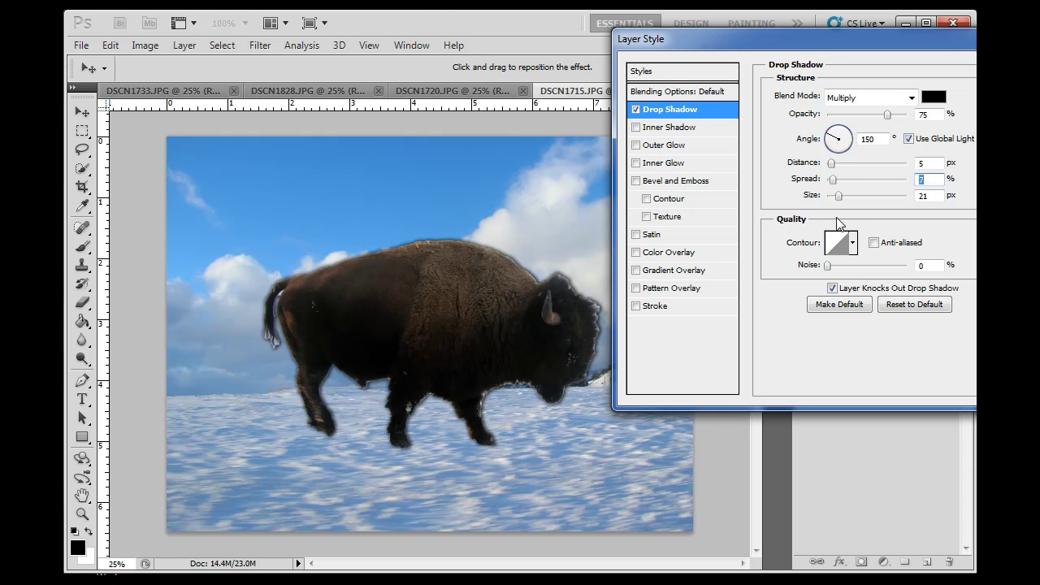
pyautogui.moveTo(838, 195); pyautogui.dragTo(842, 195)
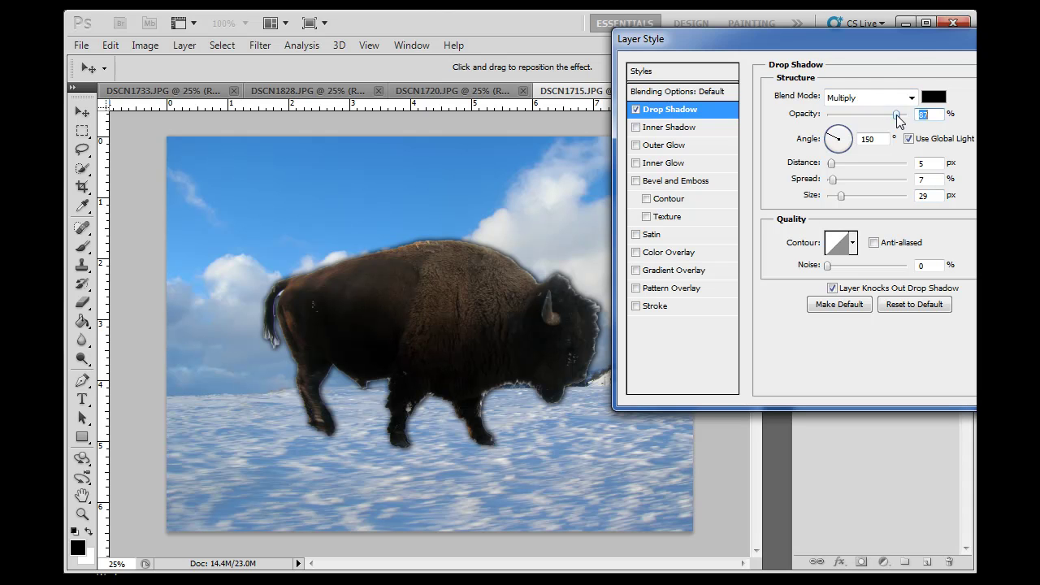
# Set the drop shadow's blend mode to Normal, offset it on the canvas to 34 px at 117°, and apply the layer style
pyautogui.moveTo(897, 39); pyautogui.dragTo(933, 154)
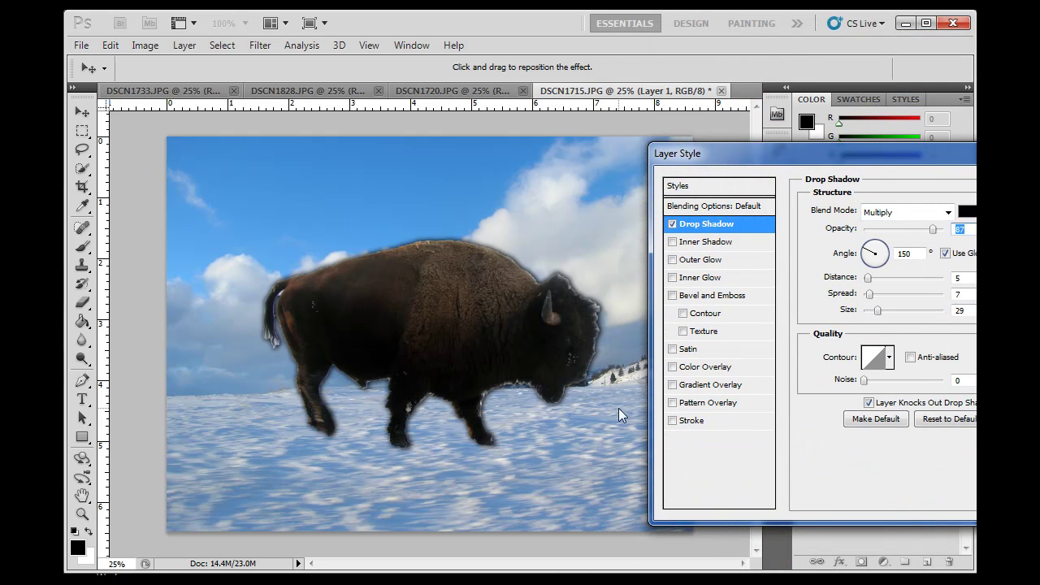
pyautogui.click(948, 213)
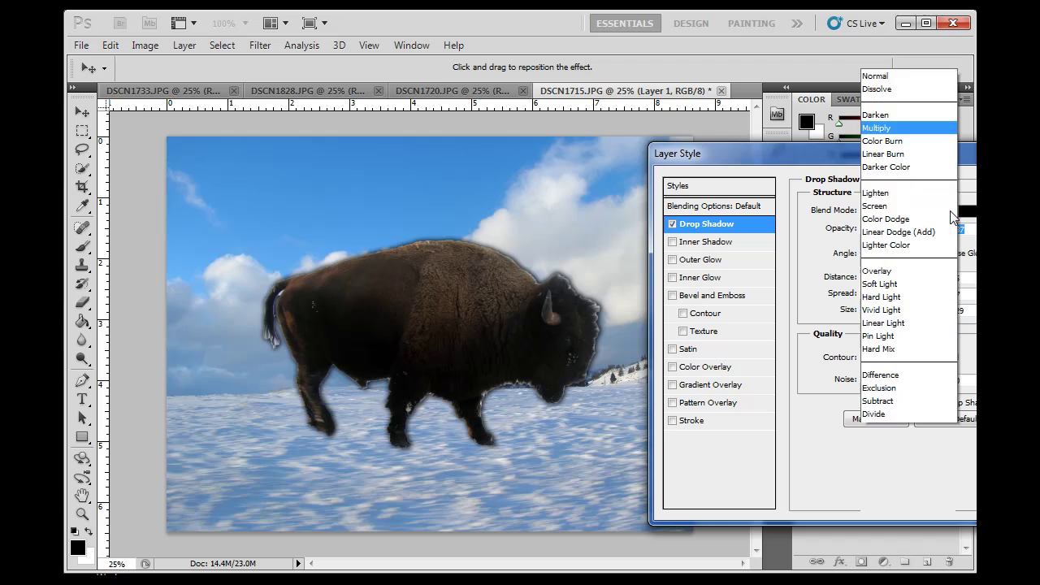
pyautogui.click(873, 24)
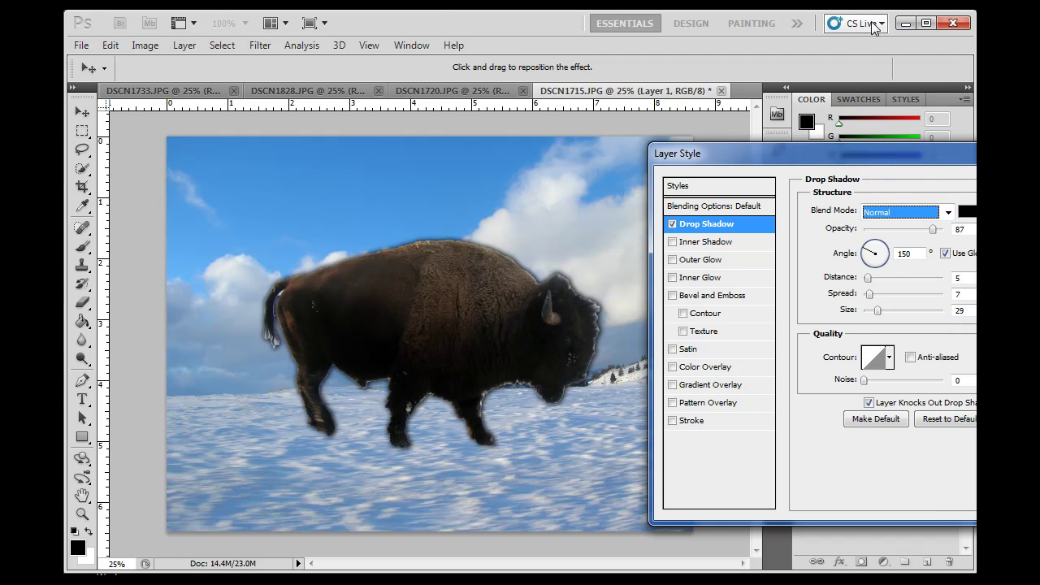
pyautogui.moveTo(447, 337)
pyautogui.mouseDown()
pyautogui.moveTo(445, 378)
pyautogui.moveTo(532, 362)
pyautogui.moveTo(495, 295)
pyautogui.moveTo(387, 405)
pyautogui.moveTo(462, 343)
pyautogui.moveTo(453, 342)
pyautogui.mouseUp()
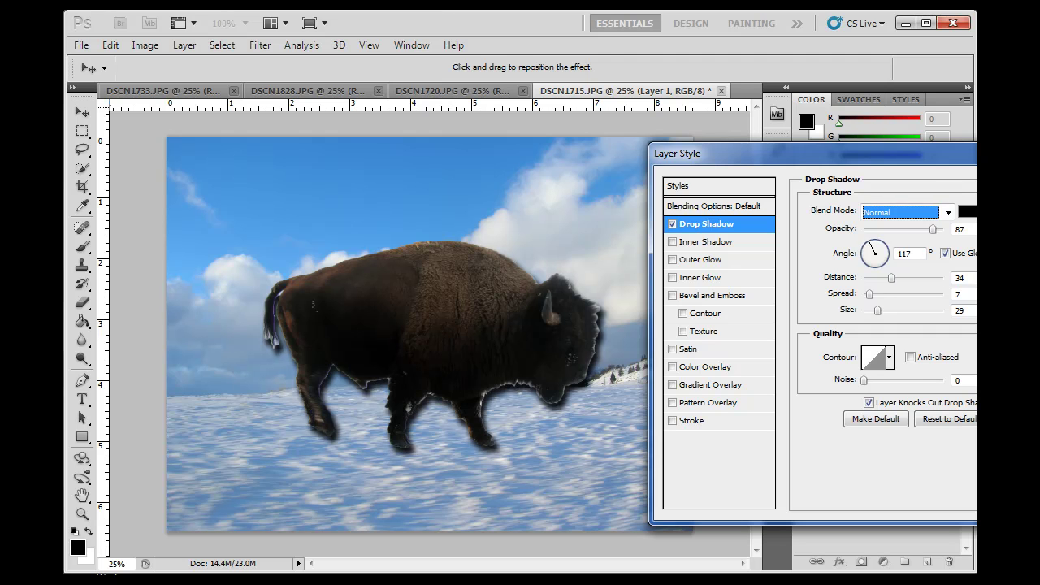
pyautogui.press('Return')
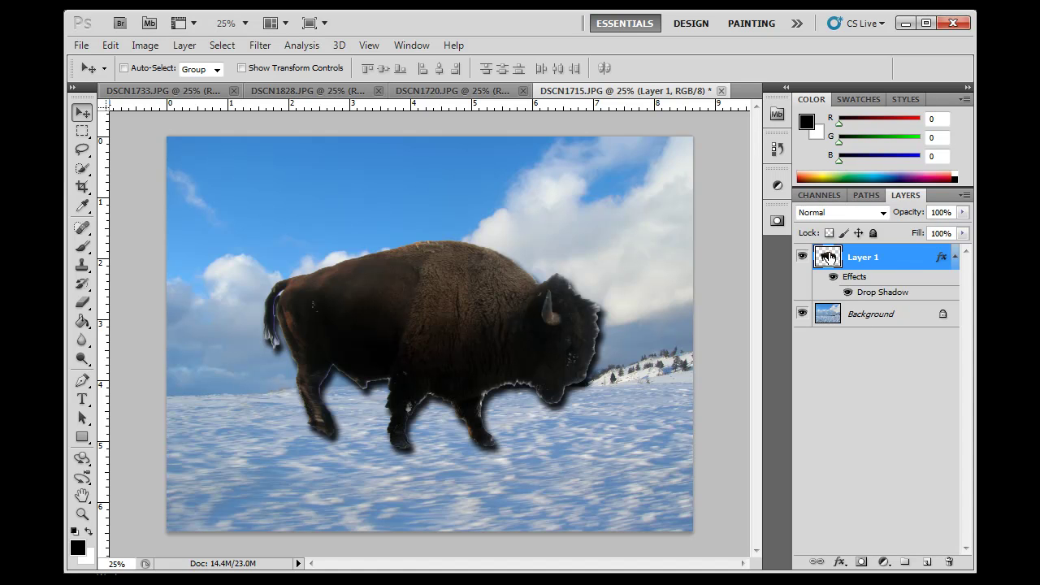
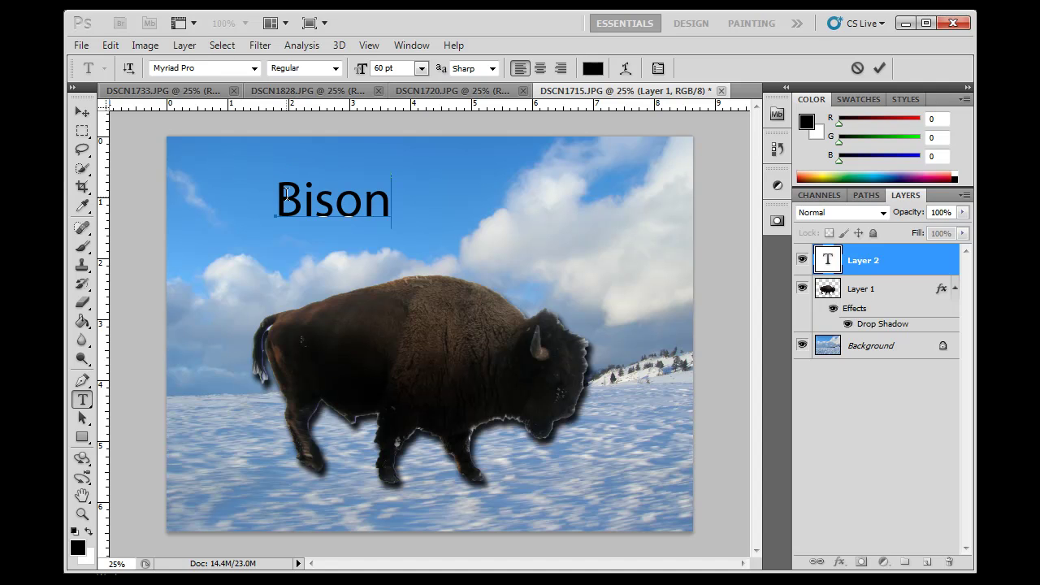
# Set the "Bison" text size to 72 pt and move the text into the sky above the bison
pyautogui.click(422, 68)
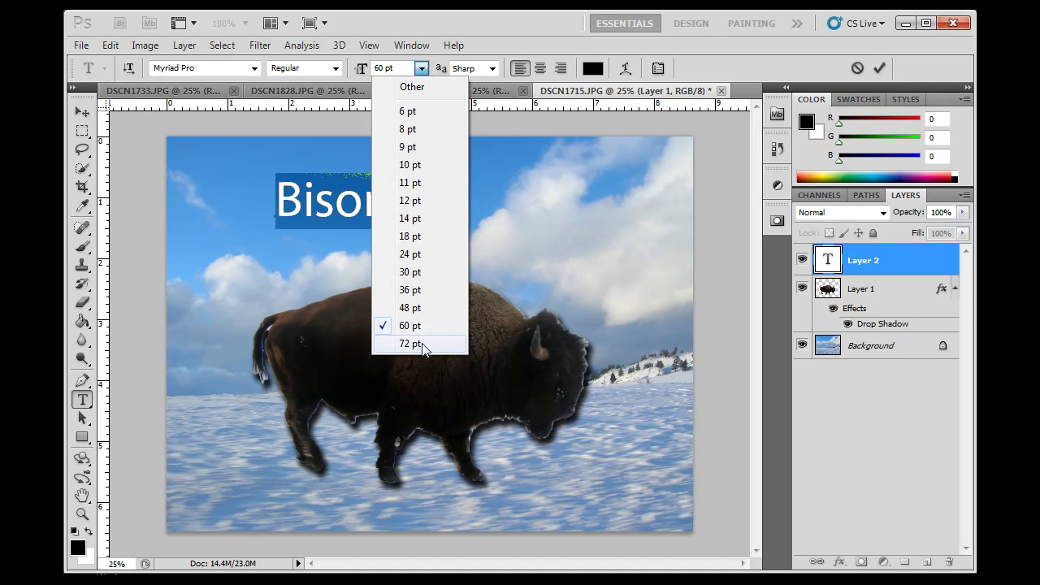
pyautogui.click(424, 344)
pyautogui.click(82, 111)
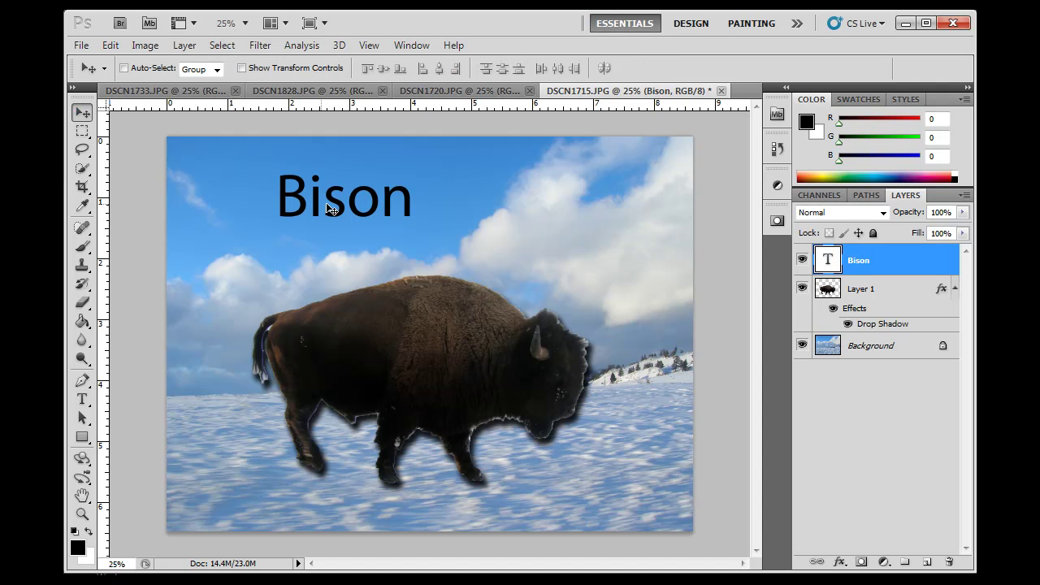
pyautogui.moveTo(348, 209); pyautogui.dragTo(420, 214)
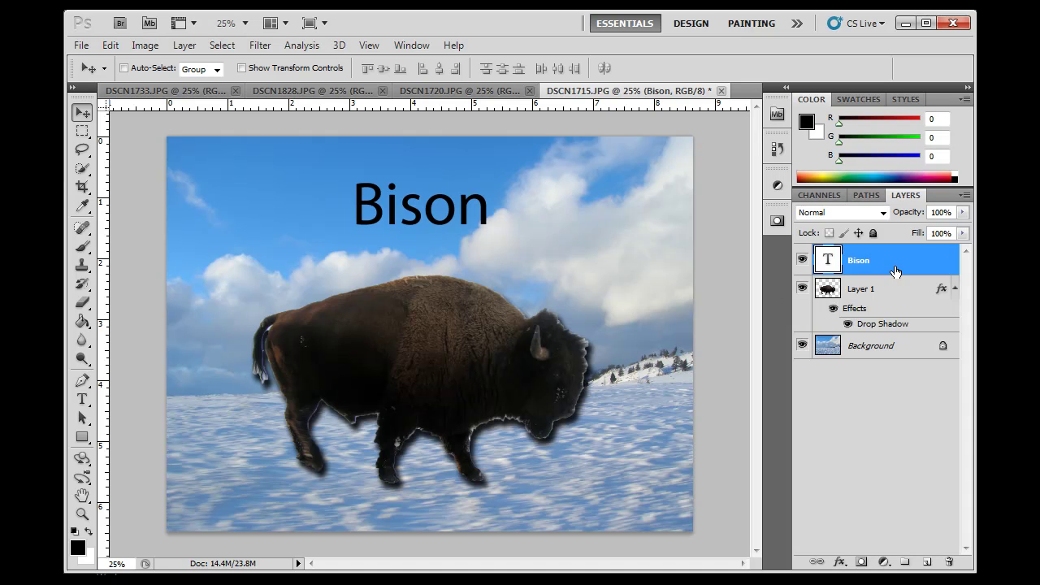
# Add an Outer Glow to the "Bison" text with 83% opacity, 7% spread and 29 px size
pyautogui.click(839, 561)
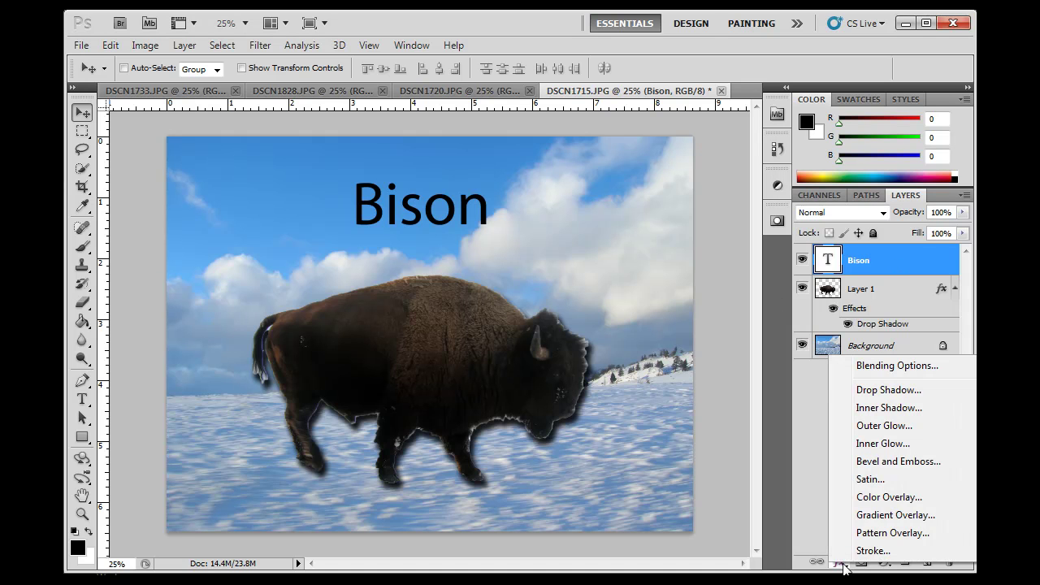
pyautogui.click(882, 425)
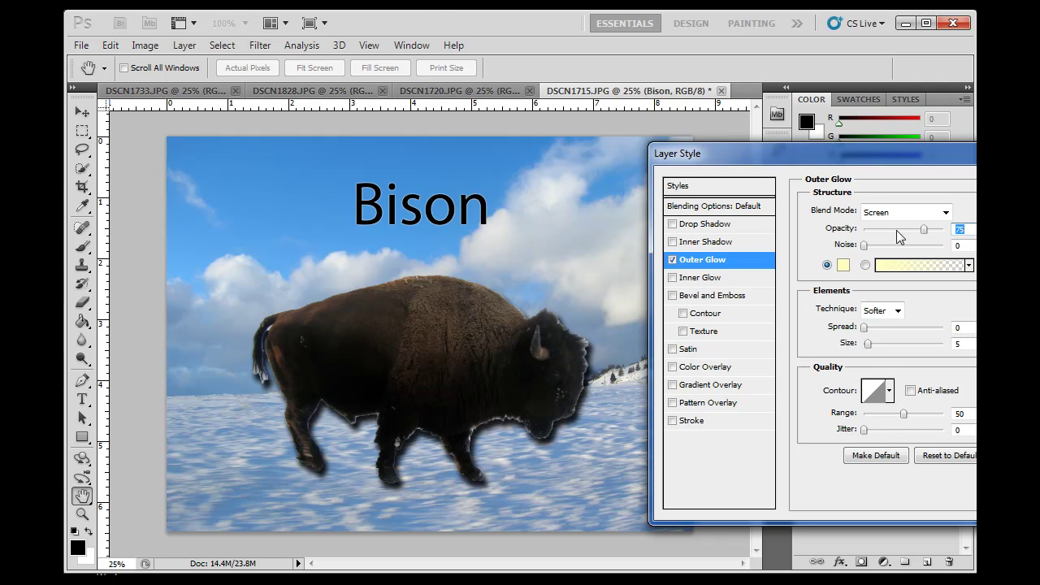
pyautogui.moveTo(924, 231); pyautogui.dragTo(930, 233)
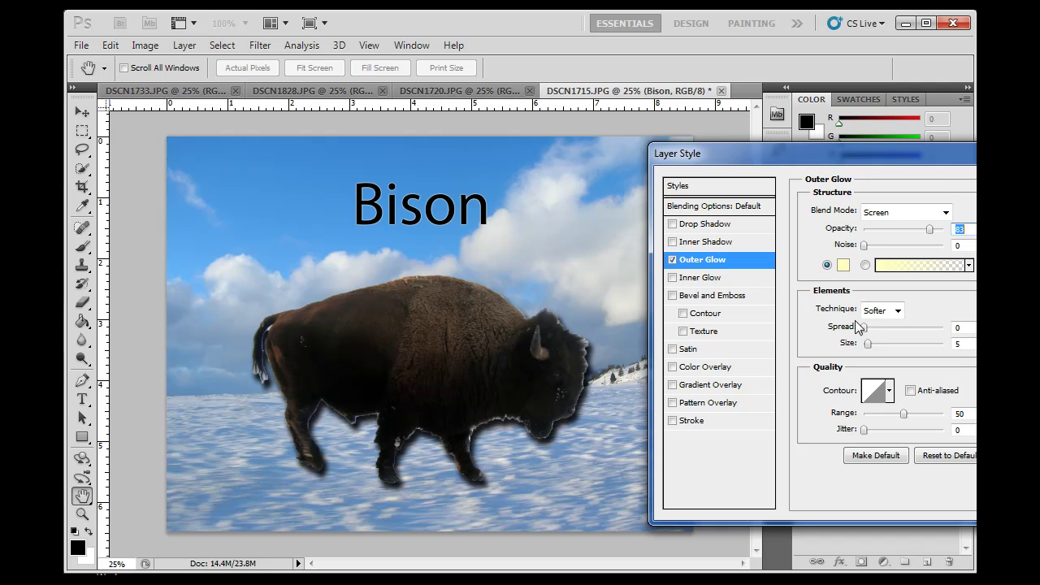
pyautogui.moveTo(864, 327); pyautogui.dragTo(878, 343)
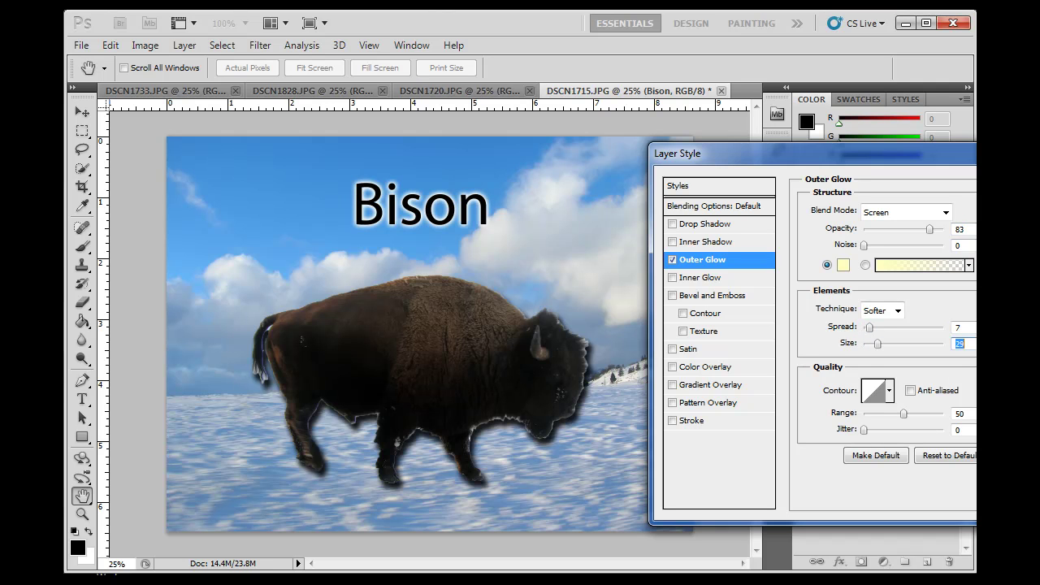
pyautogui.press('Return')
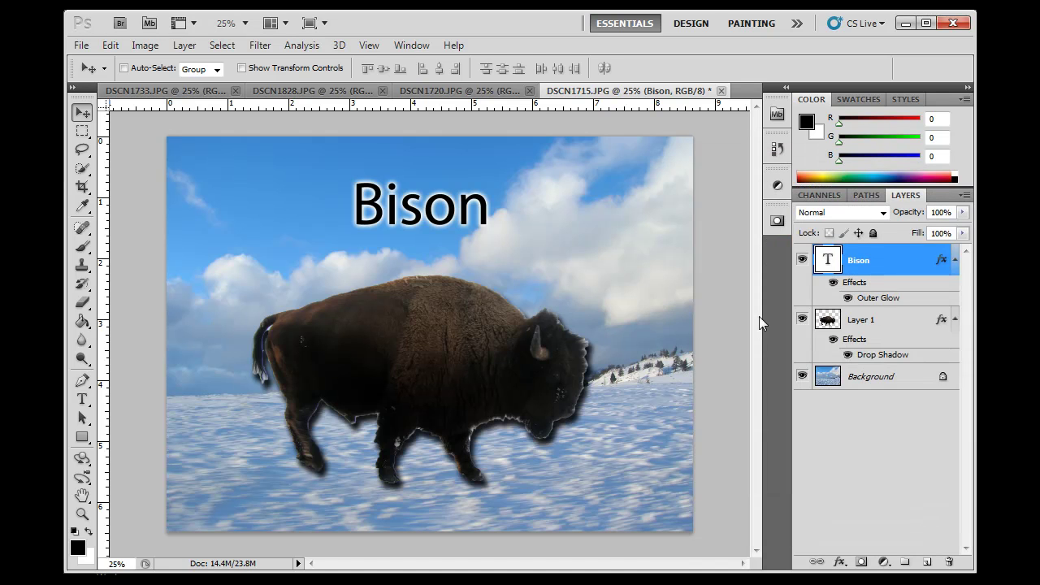
# Hide and reshow the "Bison" text layer and the bison layer one at a time to check their contents
pyautogui.click(802, 260)
pyautogui.click(803, 260)
pyautogui.click(802, 319)
pyautogui.click(802, 319)
pyautogui.click(840, 562)
pyautogui.click(840, 566)
pyautogui.click(183, 47)
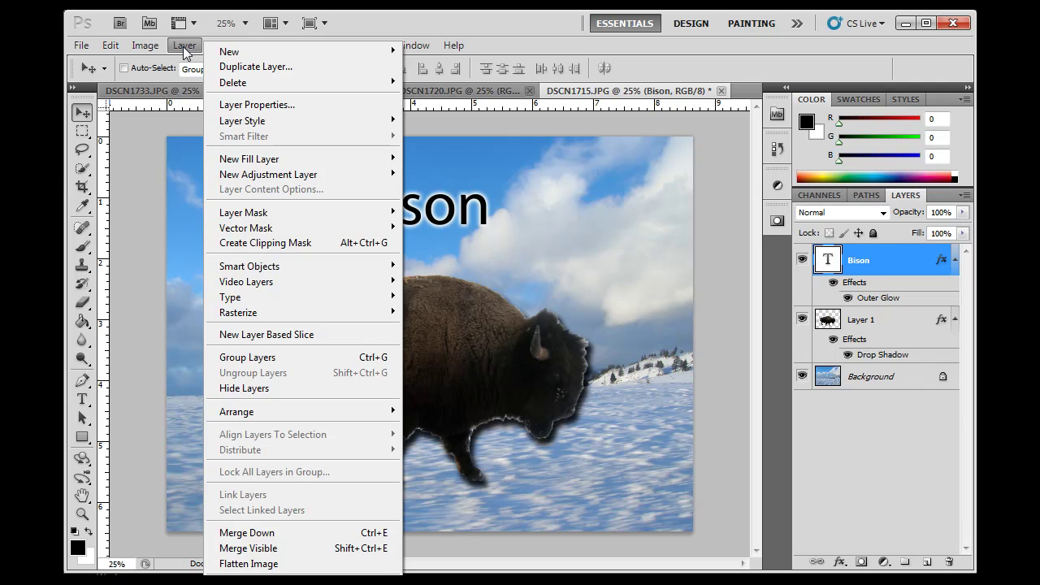
pyautogui.moveTo(152, 51)
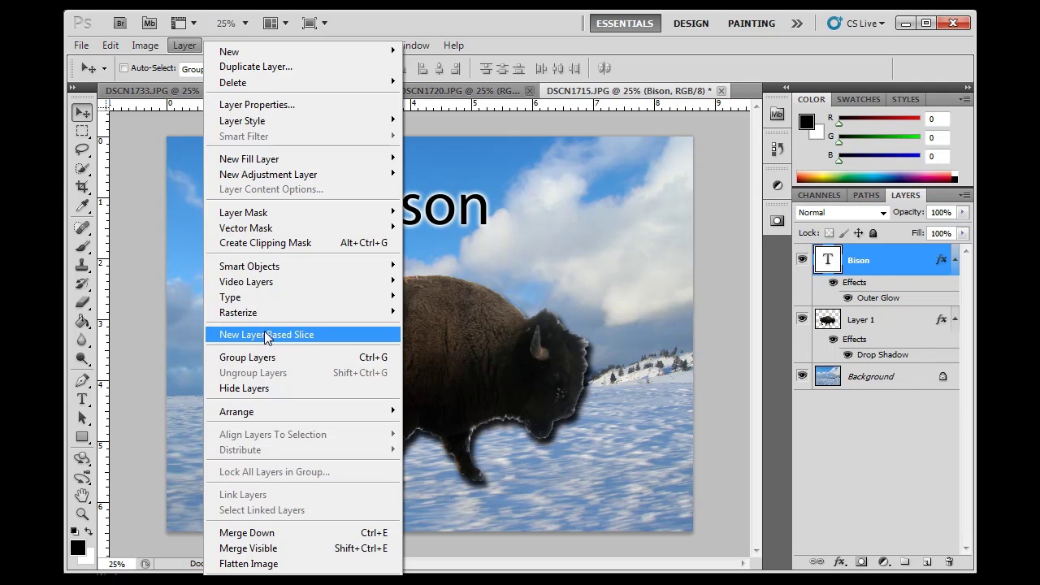
pyautogui.moveTo(261, 123)
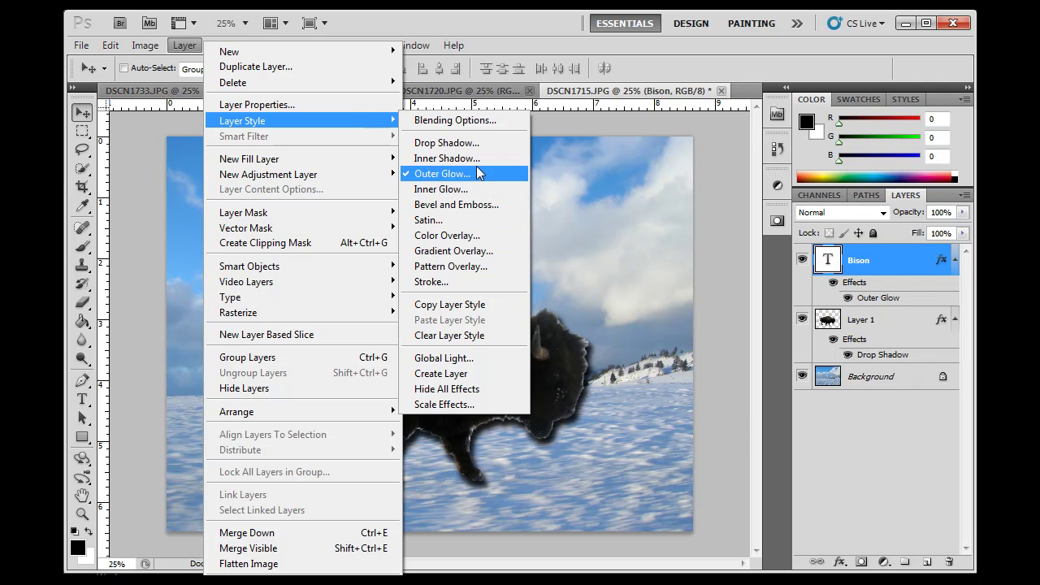
pyautogui.click(480, 24)
pyautogui.keyDown('ctrl'); pyautogui.click(684, 519); pyautogui.keyUp('ctrl')
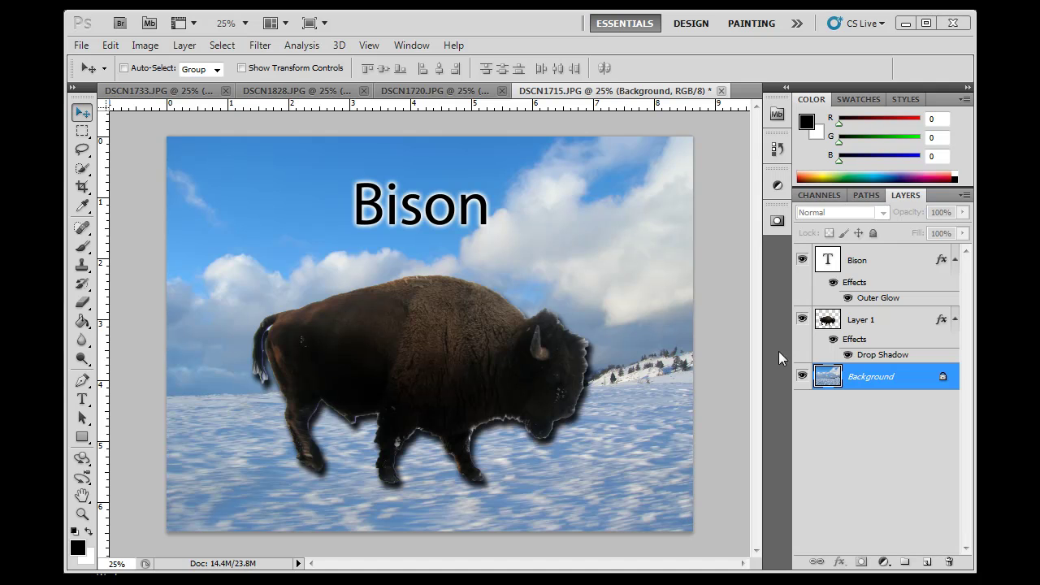
# Compare the image with and without the bison layer, its drop shadow and its effects as a whole
pyautogui.click(892, 325)
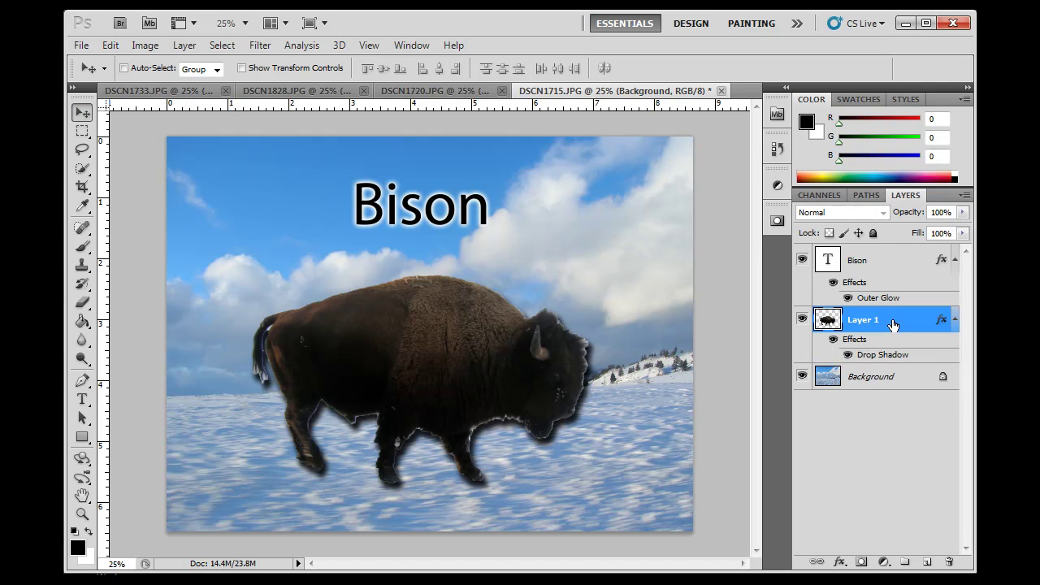
pyautogui.click(885, 271)
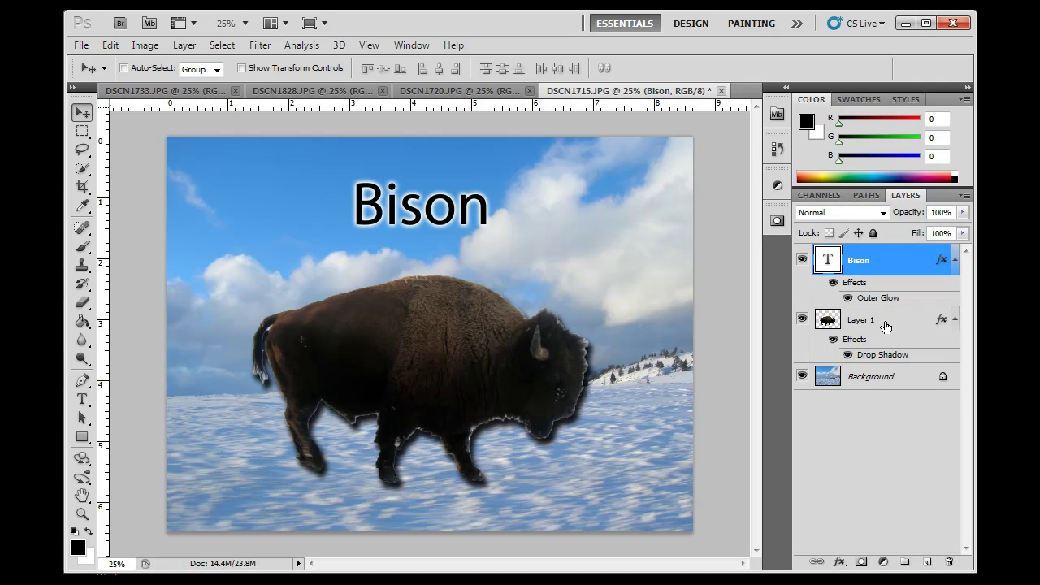
pyautogui.click(886, 326)
pyautogui.click(802, 320)
pyautogui.click(802, 320)
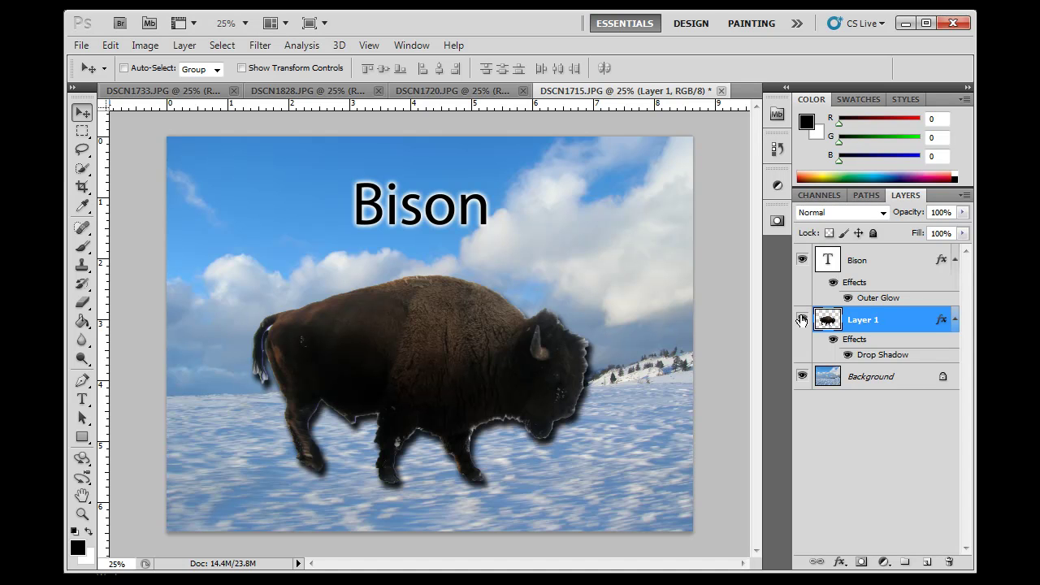
pyautogui.click(847, 355)
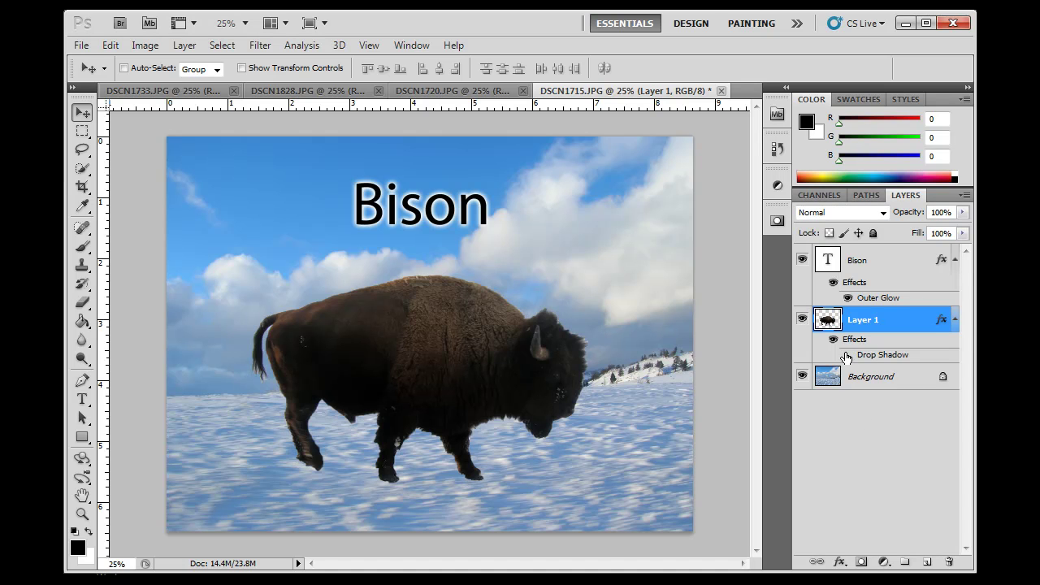
pyautogui.click(846, 356)
pyautogui.click(847, 356)
pyautogui.click(846, 356)
pyautogui.click(848, 355)
pyautogui.click(847, 355)
pyautogui.click(833, 340)
pyautogui.click(834, 340)
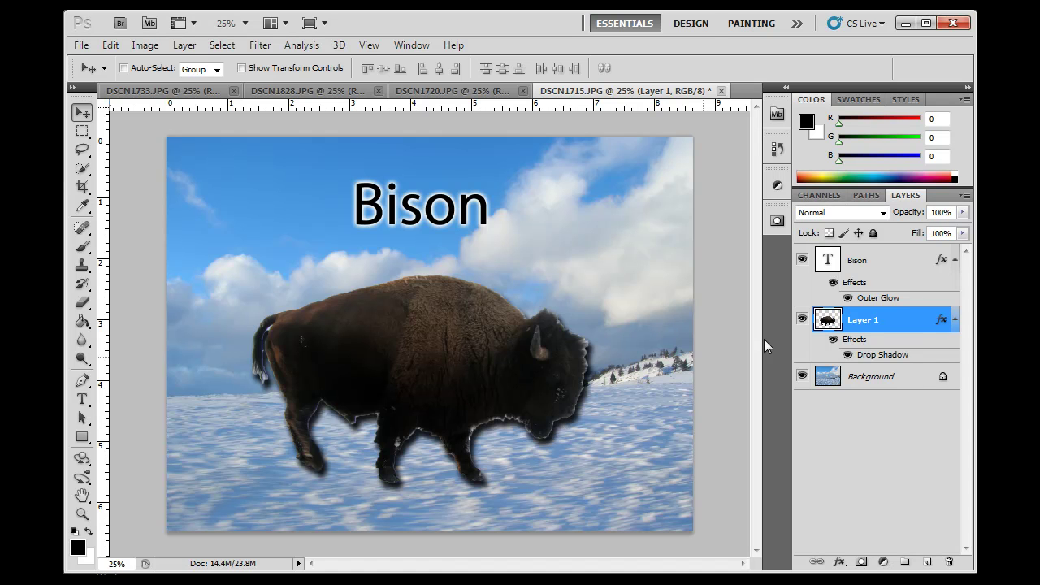
# Reopen the bison layer's drop shadow settings and set the shadow's opacity to 94%
pyautogui.doubleClick(942, 325)
pyautogui.moveTo(956, 155); pyautogui.dragTo(779, 45)
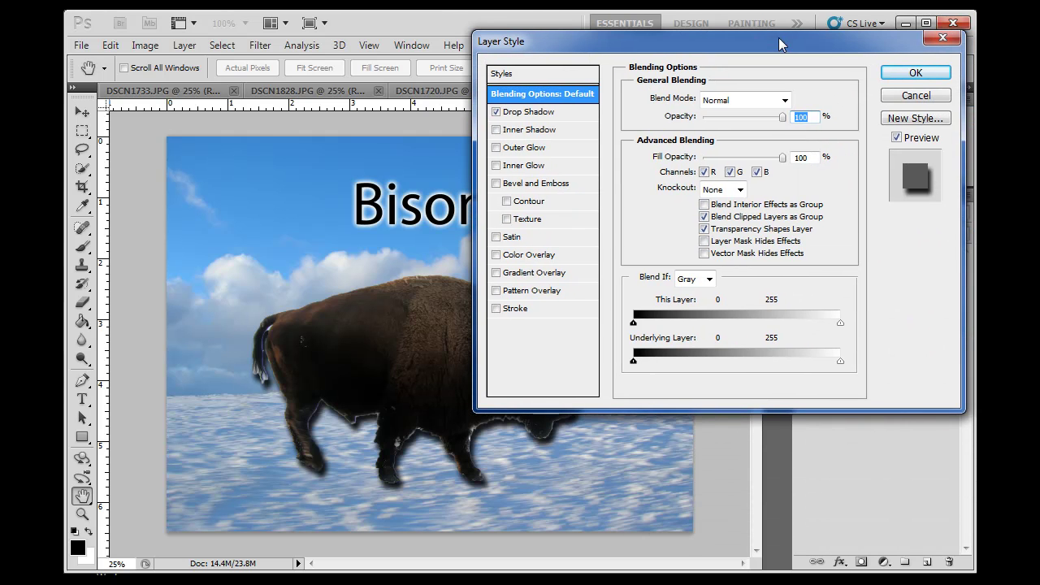
pyautogui.click(526, 112)
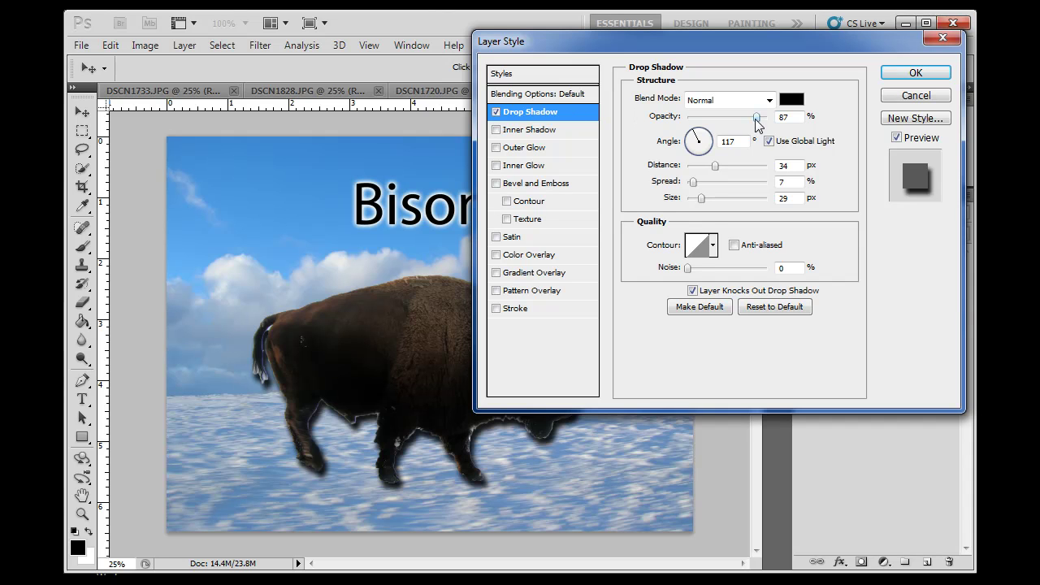
pyautogui.moveTo(757, 117); pyautogui.dragTo(766, 123)
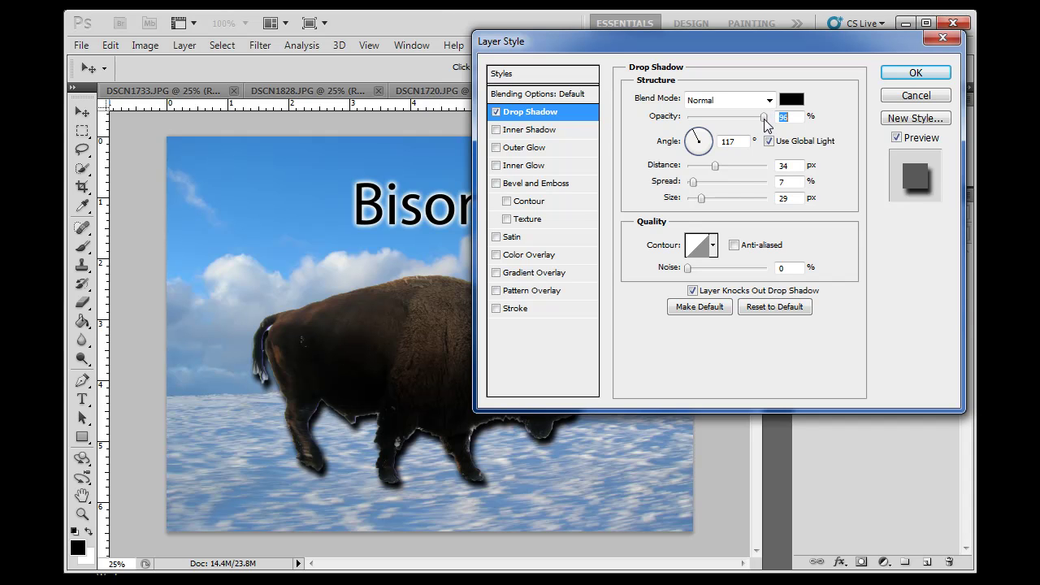
pyautogui.click(896, 73)
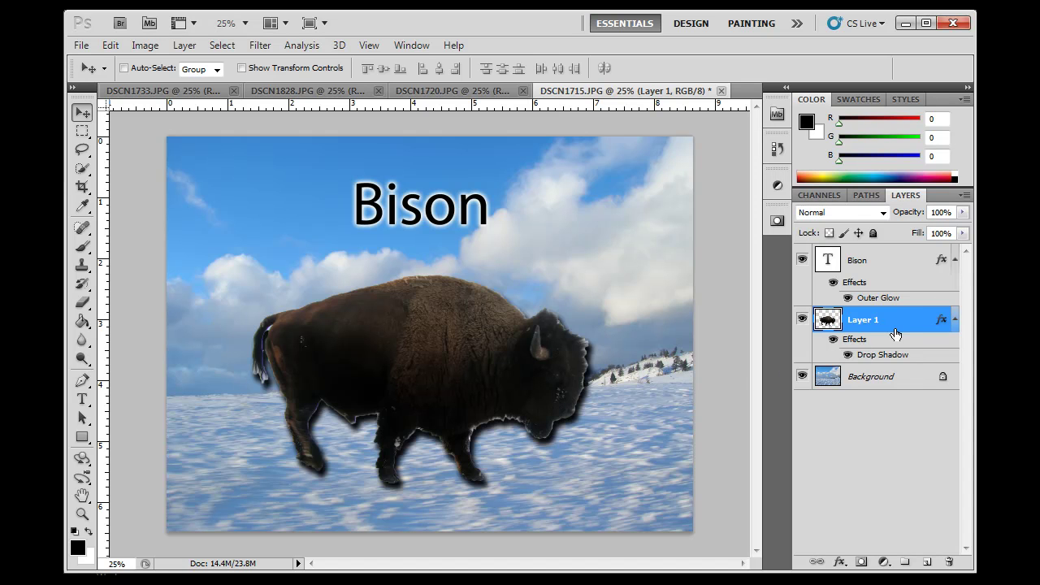
# Change the bison's drop shadow color to dark purple and apply the layer style
pyautogui.doubleClick(919, 326)
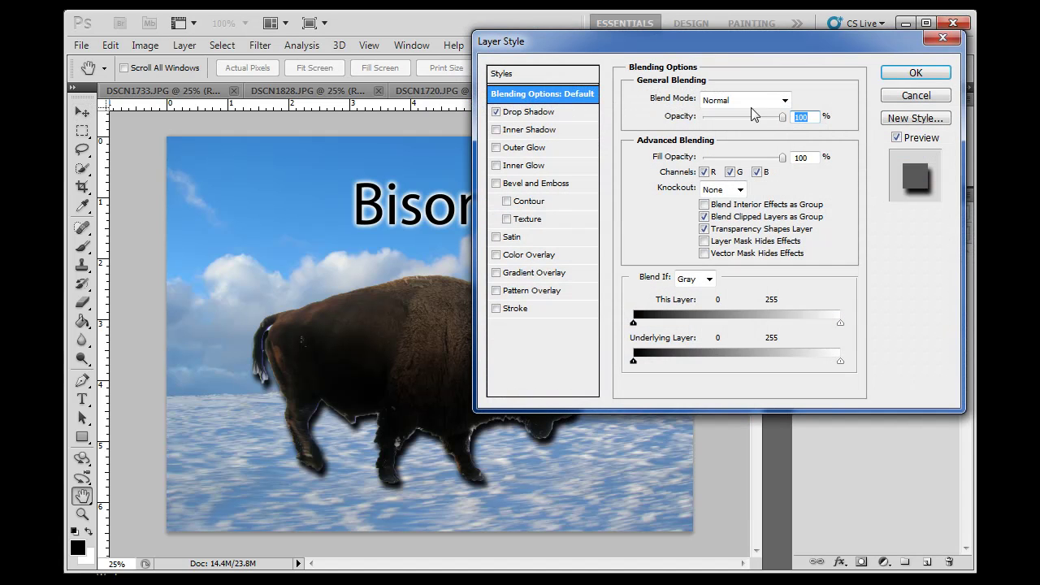
pyautogui.moveTo(809, 39); pyautogui.dragTo(658, 90)
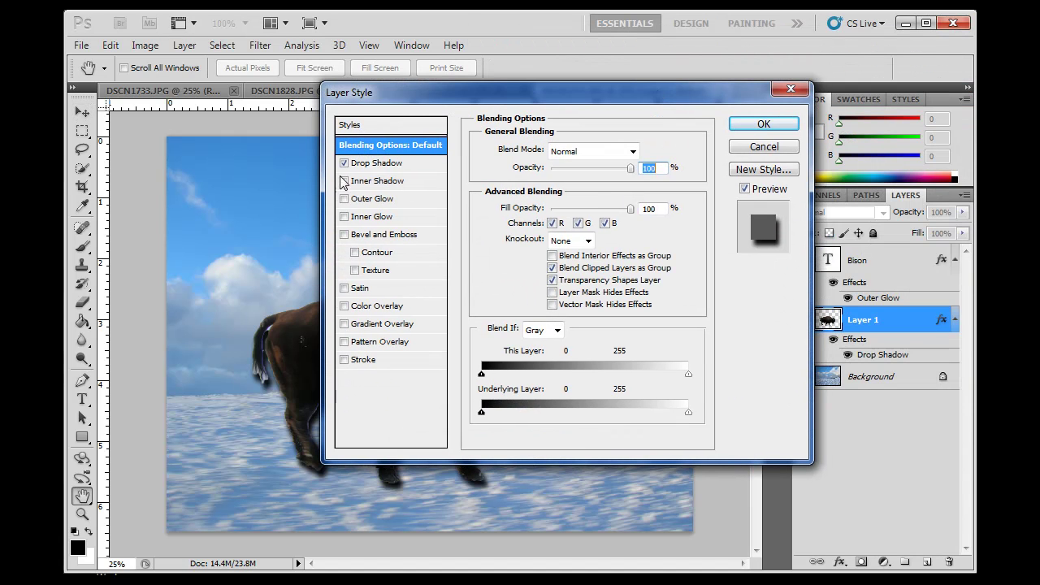
pyautogui.click(395, 166)
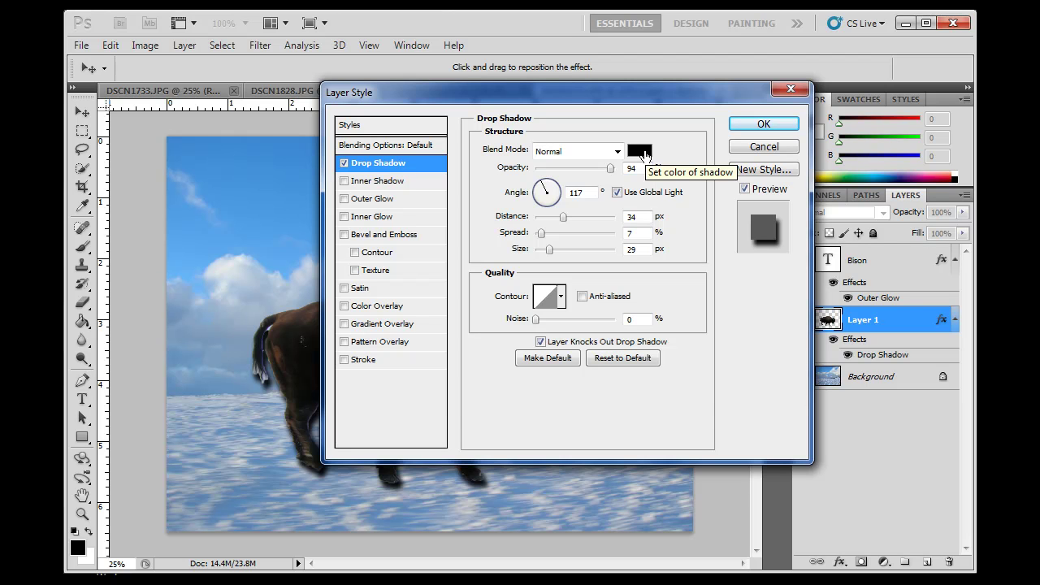
pyautogui.click(639, 153)
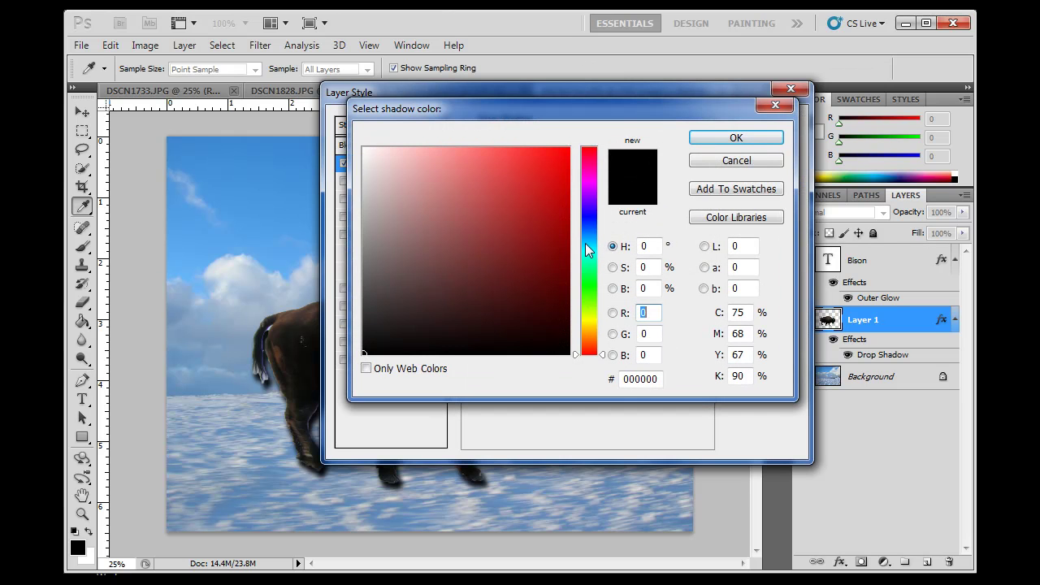
pyautogui.moveTo(588, 216); pyautogui.dragTo(587, 188)
pyautogui.moveTo(532, 218); pyautogui.dragTo(578, 276)
pyautogui.click(695, 138)
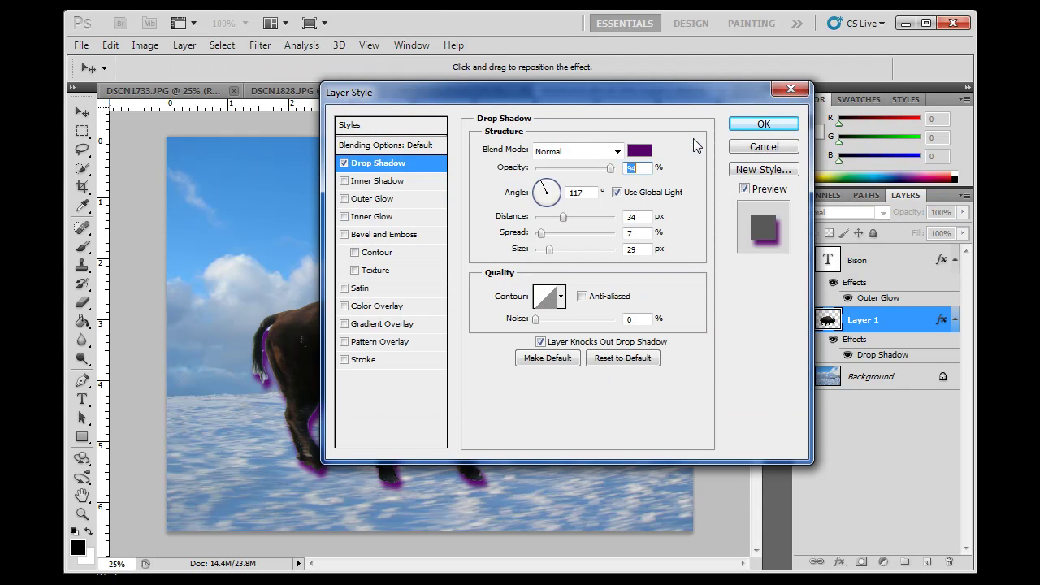
pyautogui.click(764, 124)
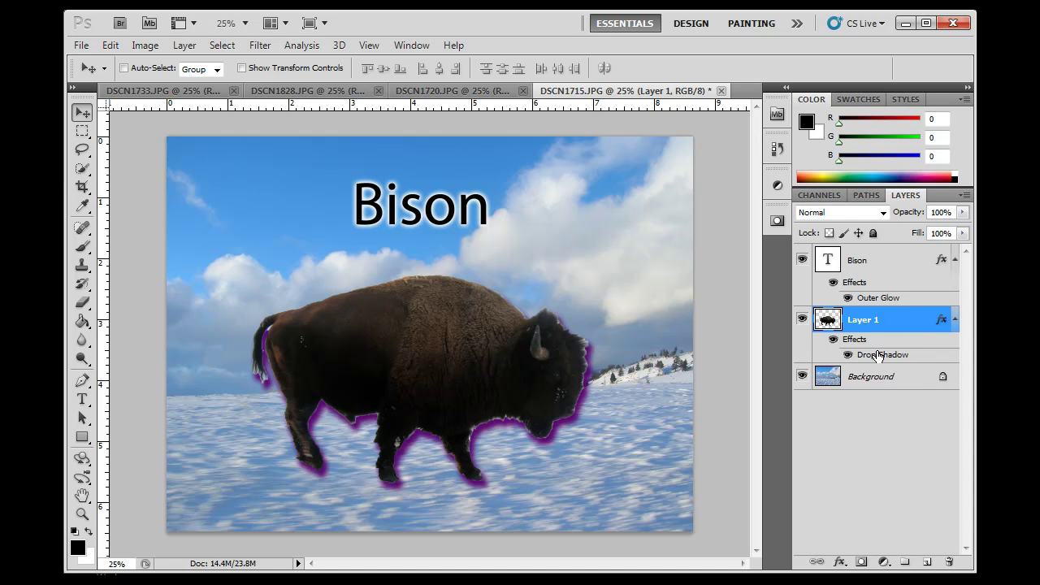
# Check the layer stack by hiding and reshowing the text and the bison with its purple shadow
pyautogui.click(872, 270)
pyautogui.click(879, 318)
pyautogui.click(802, 372)
pyautogui.click(802, 259)
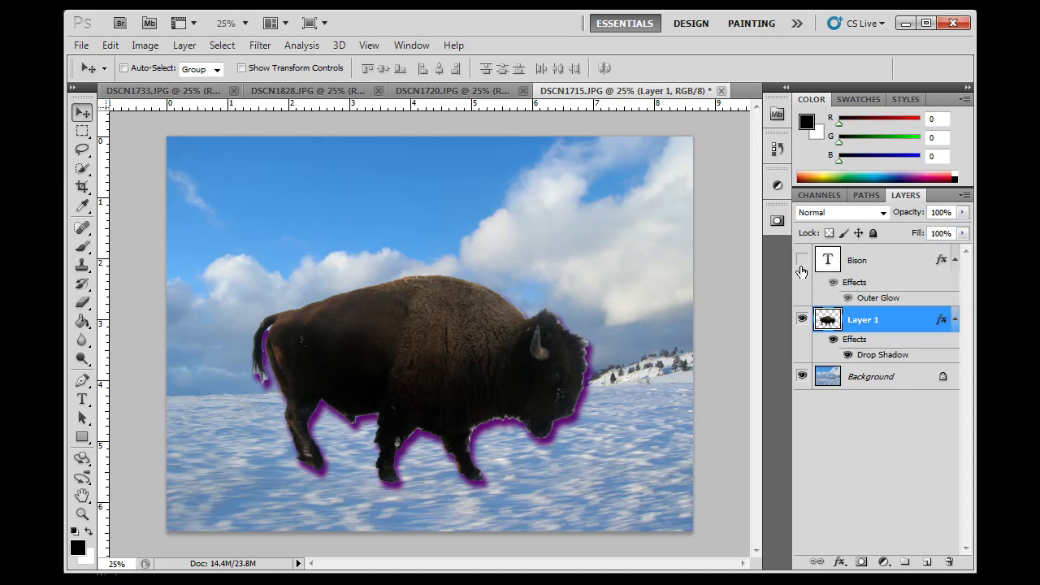
pyautogui.click(801, 265)
pyautogui.click(802, 325)
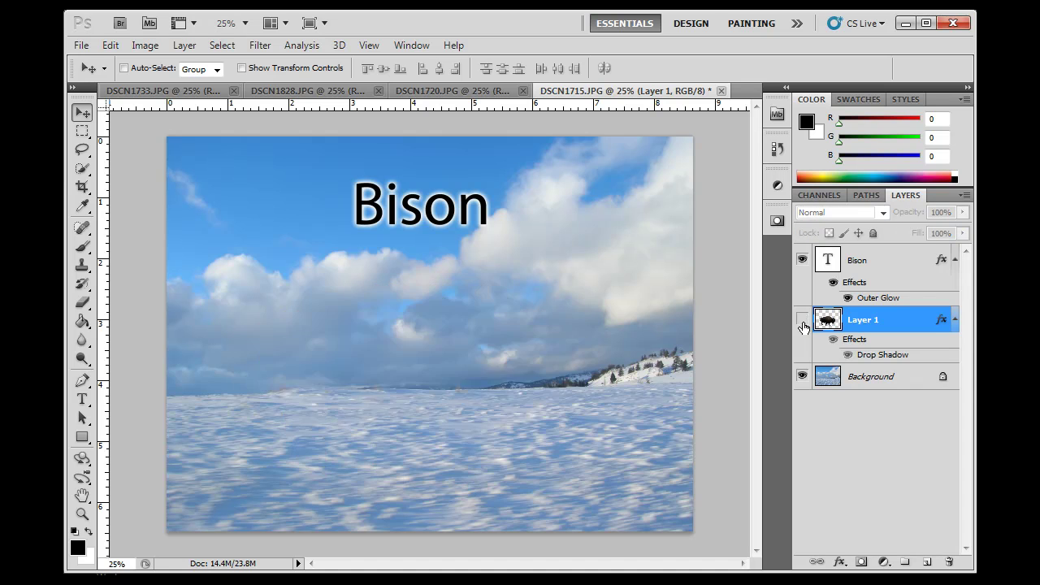
pyautogui.click(803, 325)
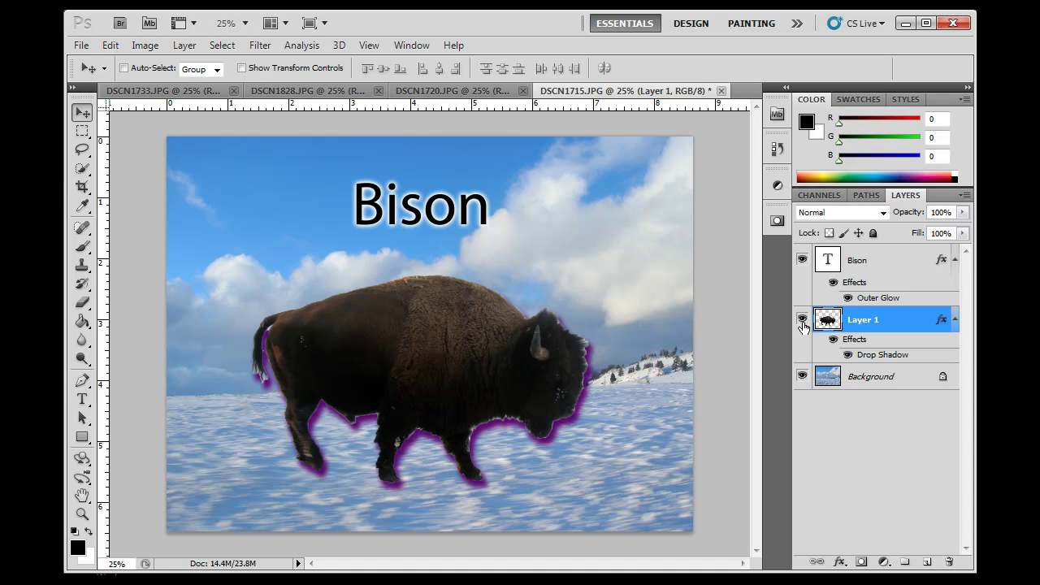
# Add a red Color Overlay at 27% opacity to the "Bison" text and compare the text with and without it
pyautogui.click(874, 259)
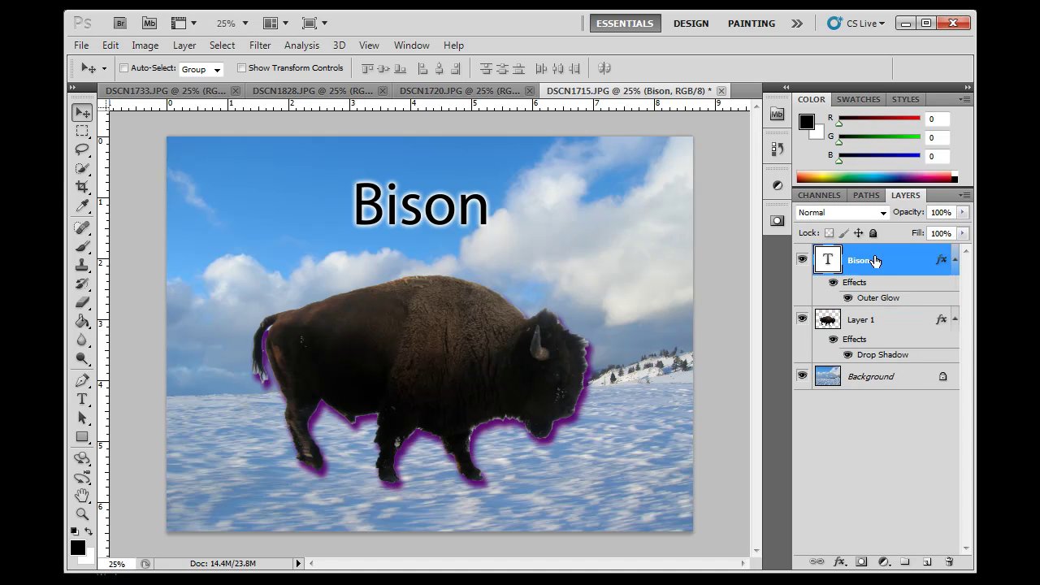
pyautogui.doubleClick(942, 266)
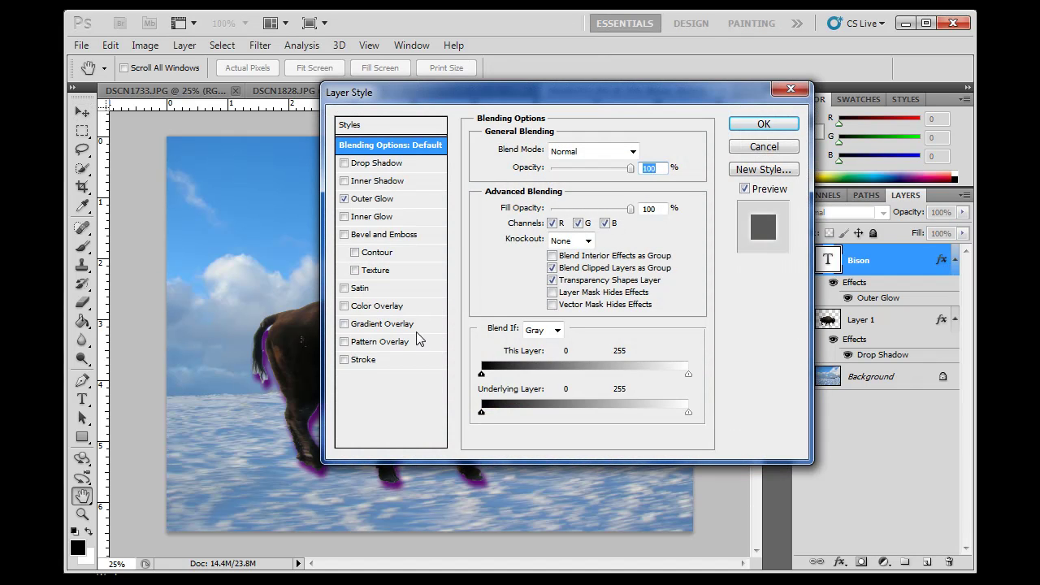
pyautogui.click(383, 308)
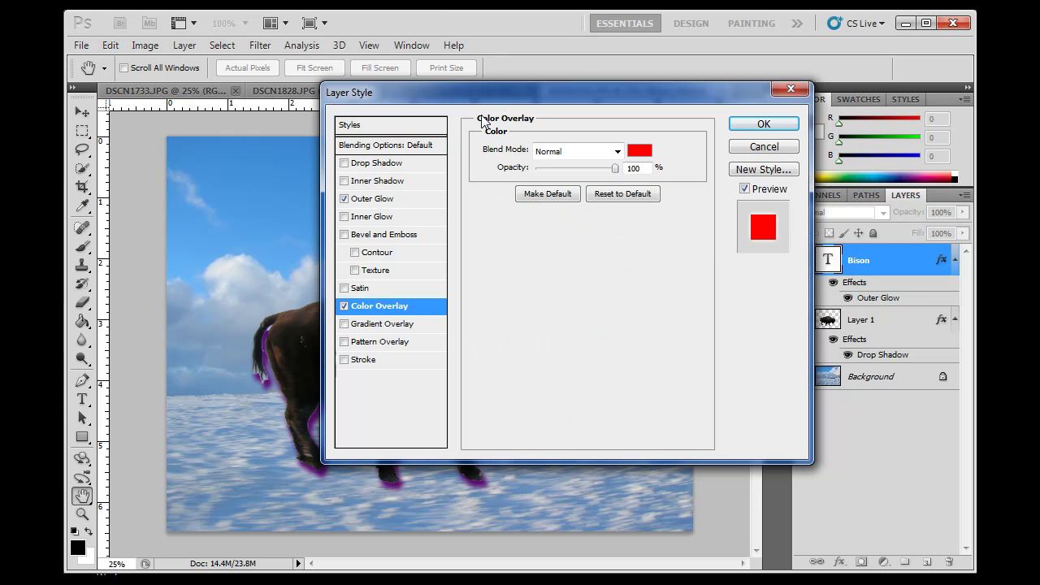
pyautogui.moveTo(498, 97); pyautogui.dragTo(381, 260)
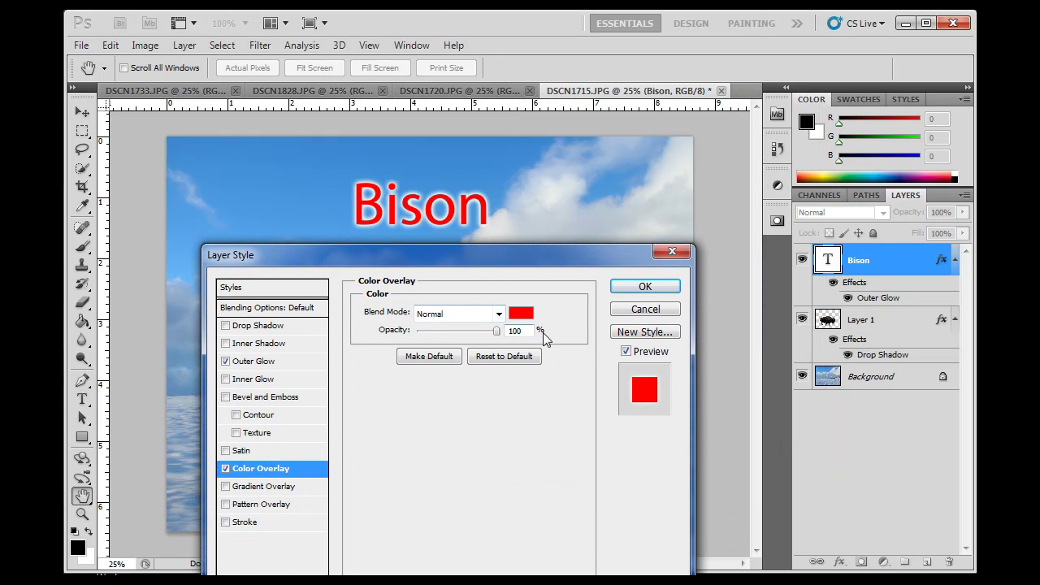
pyautogui.moveTo(497, 333); pyautogui.dragTo(439, 336)
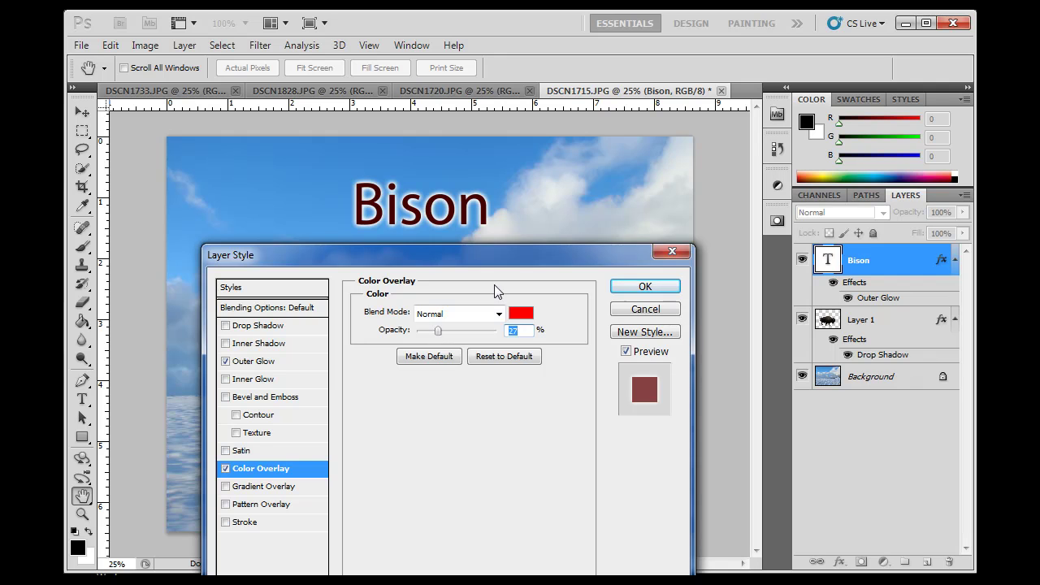
pyautogui.click(642, 287)
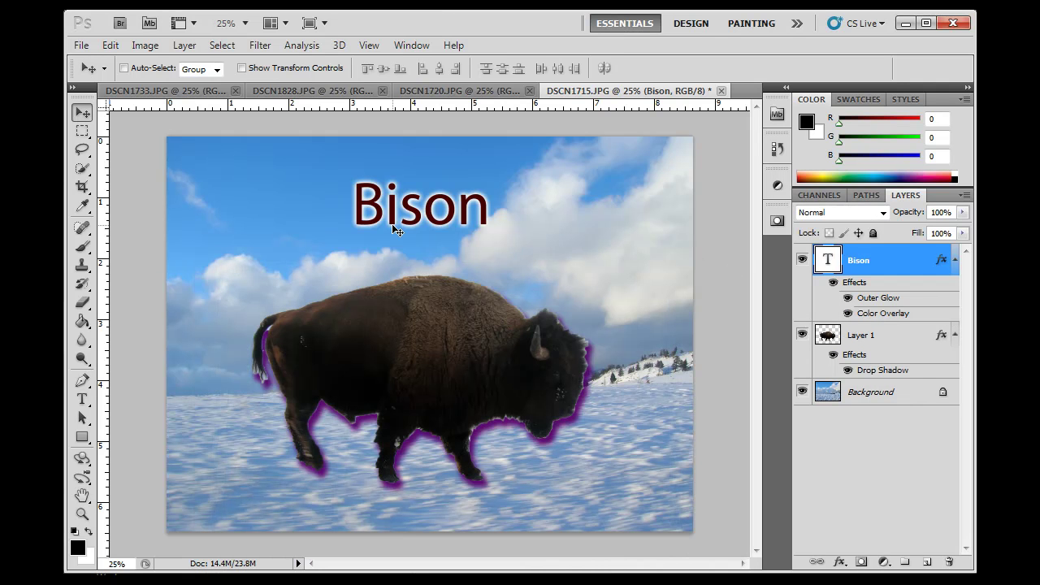
pyautogui.click(847, 314)
pyautogui.click(847, 313)
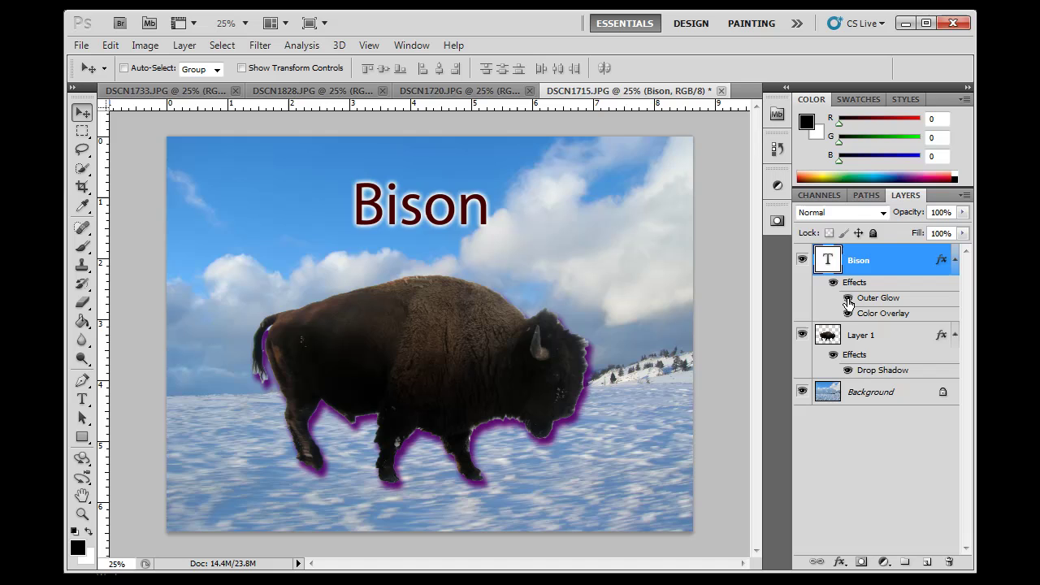